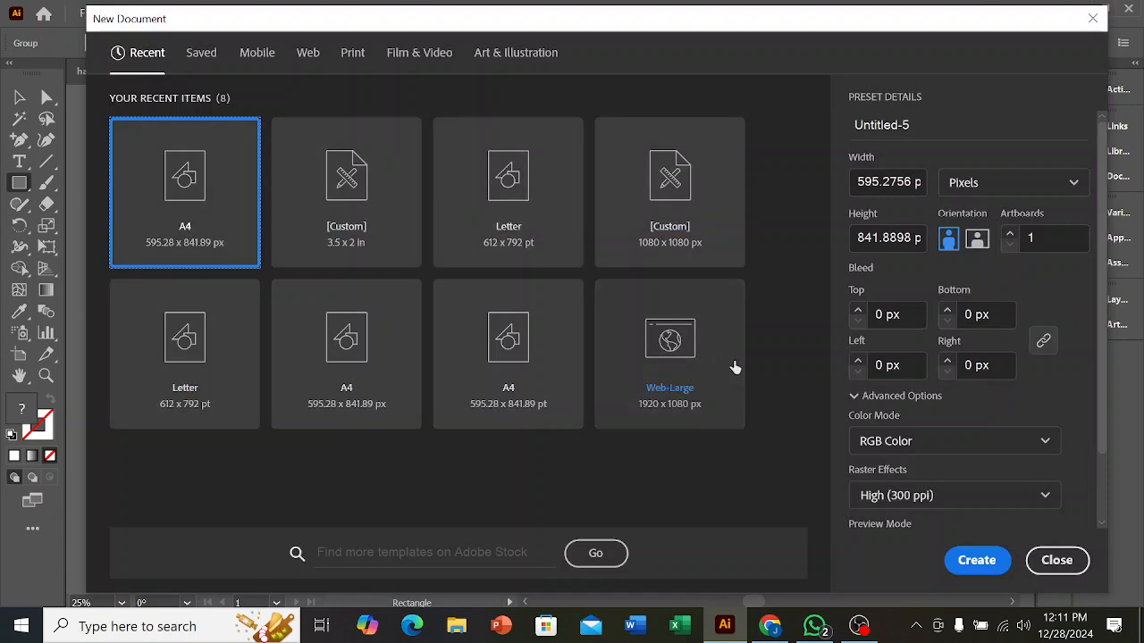
Step: Create a new A4 document in pixels and cover the whole artboard with a white rectangle without a stroke
left_click(985, 565)
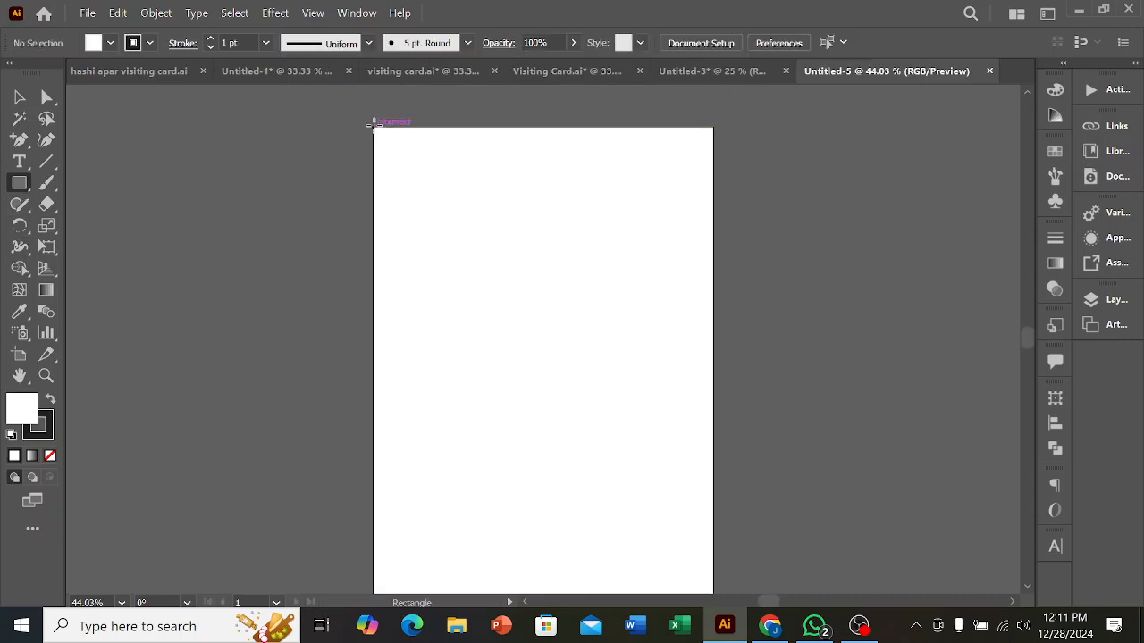
left_click_drag(374, 128, 716, 534)
scroll(725, 529, "up", 1)
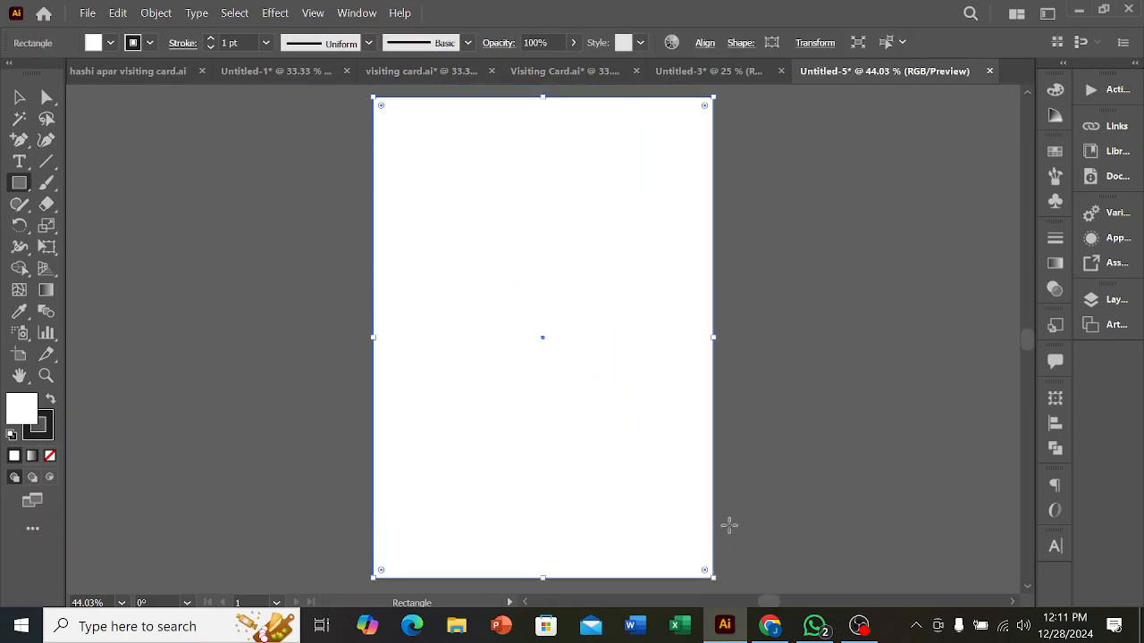
left_click(50, 455)
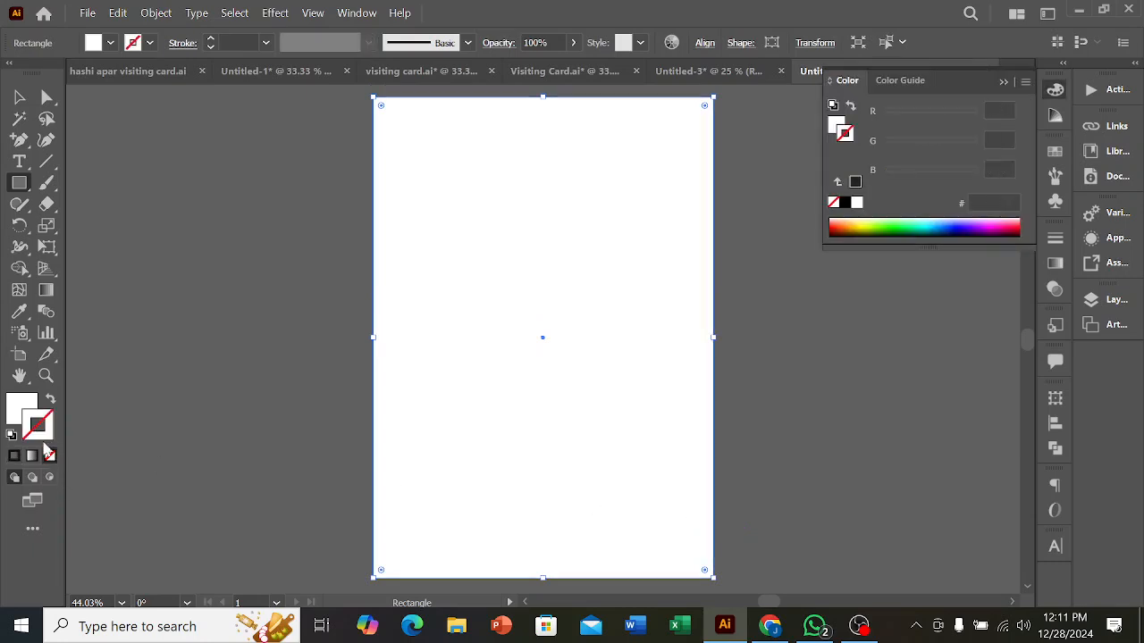
left_click(23, 410)
left_click(19, 96)
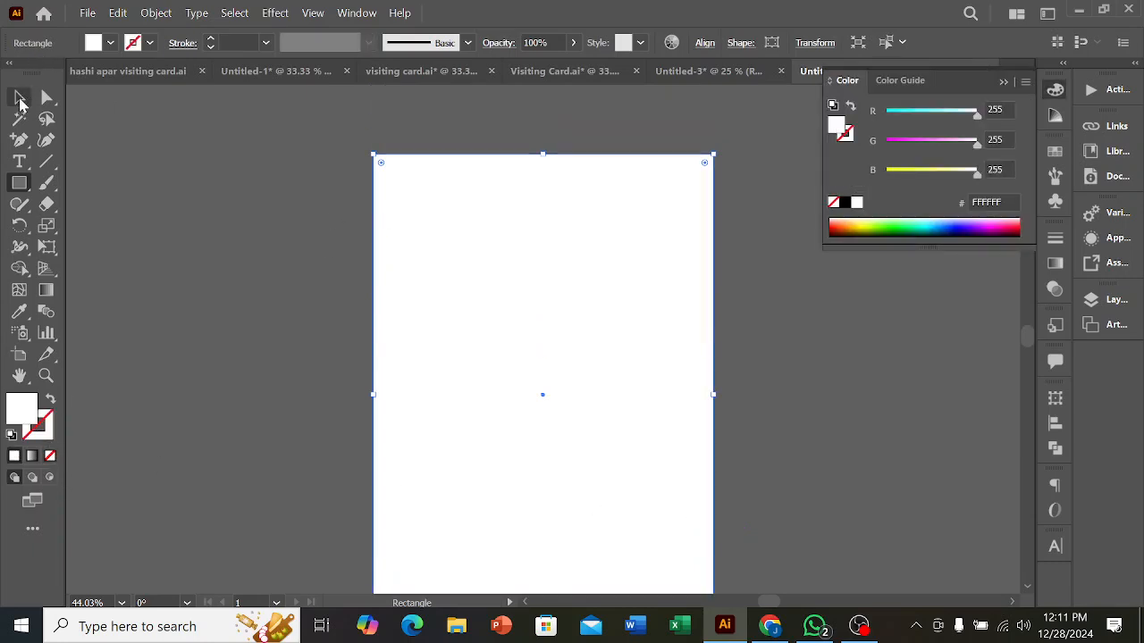
Step: Draw a wide white rectangle across the upper half of the artboard, extending past both of its sides
left_click(19, 183)
left_click_drag(248, 187, 836, 412)
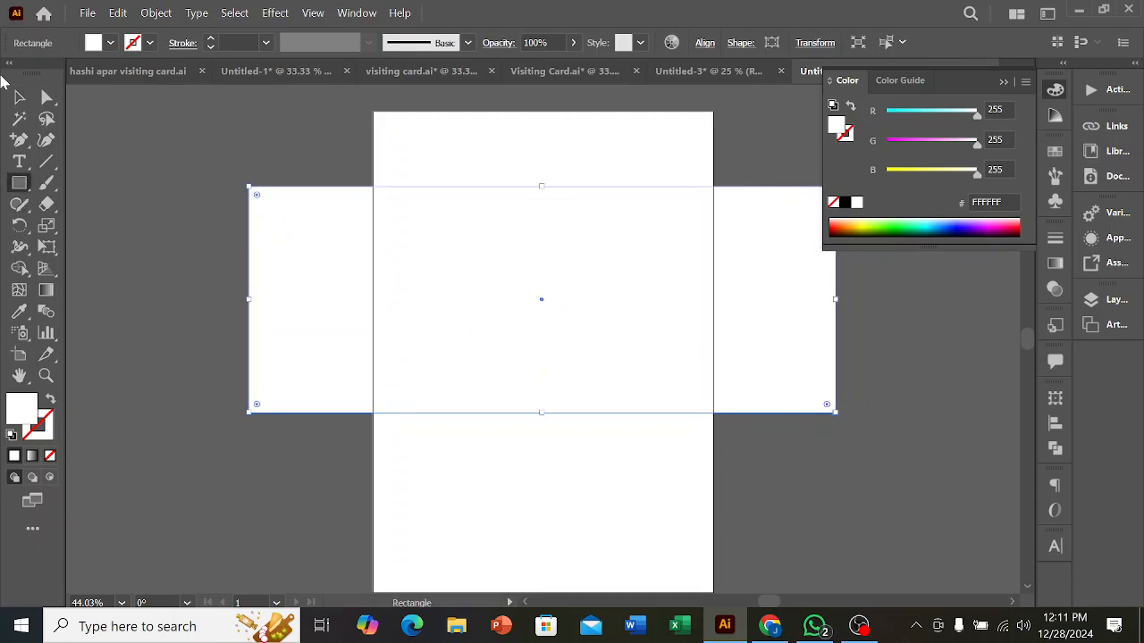
left_click(19, 96)
left_click(319, 168)
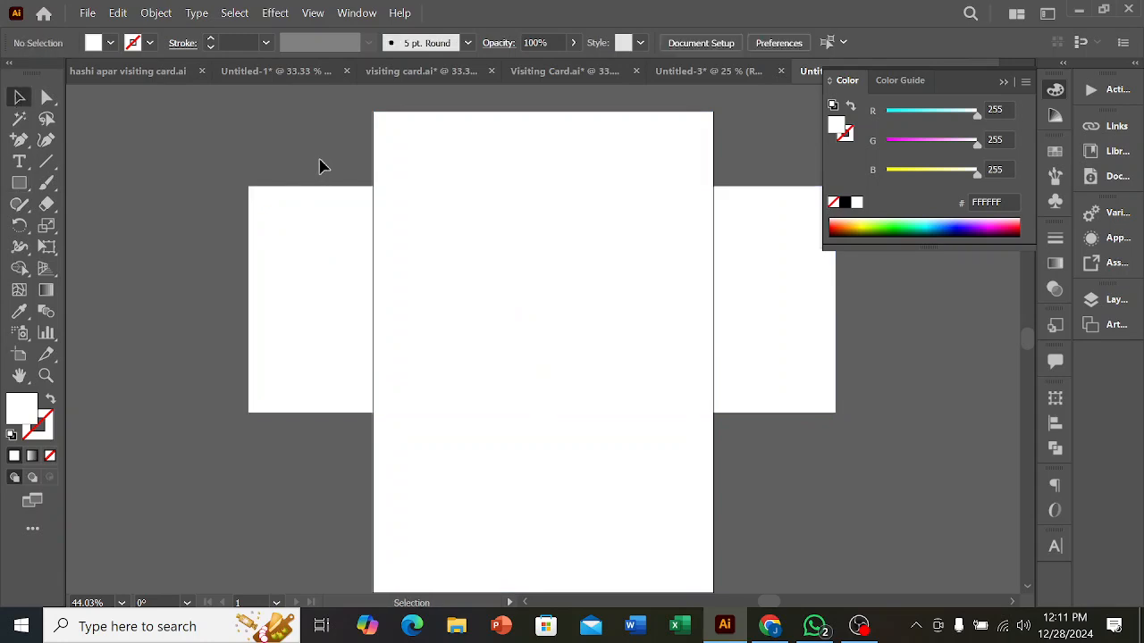
Step: Rotate the wide rectangle counter-clockwise by about 20 degrees so it crosses the artboard diagonally, keeping it near the page centre
scroll(320, 179, "down", 3)
left_click(511, 219)
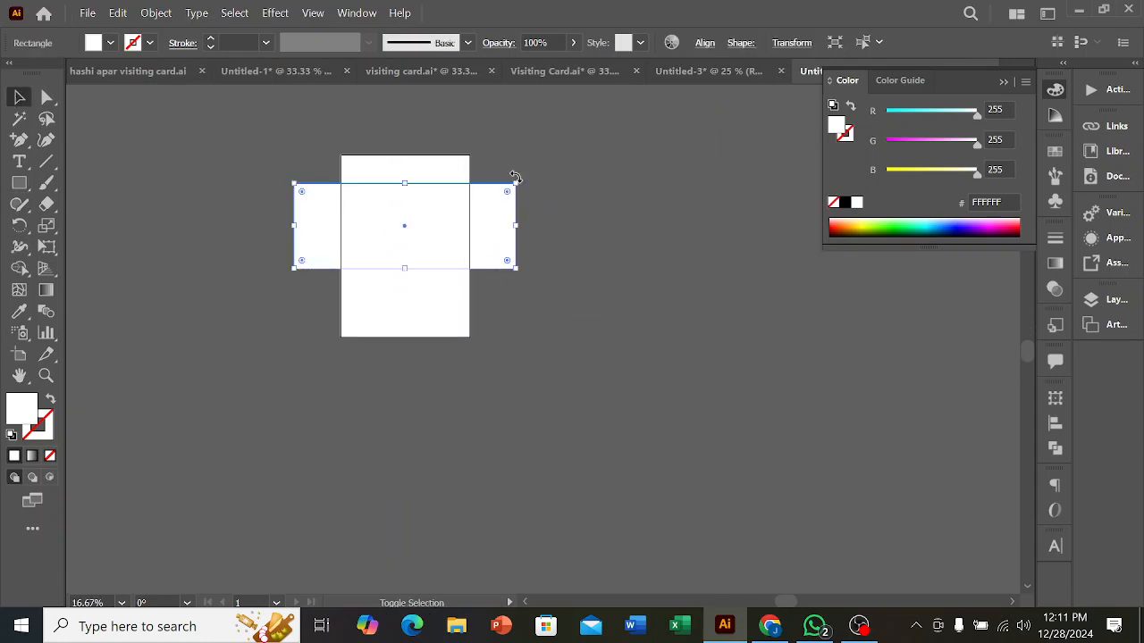
left_click_drag(528, 189, 457, 122)
left_click_drag(477, 169, 504, 227)
mouse_move(491, 158)
left_mouse_down()
mouse_move(503, 153)
mouse_move(492, 158)
left_mouse_up()
left_click_drag(492, 205, 500, 209)
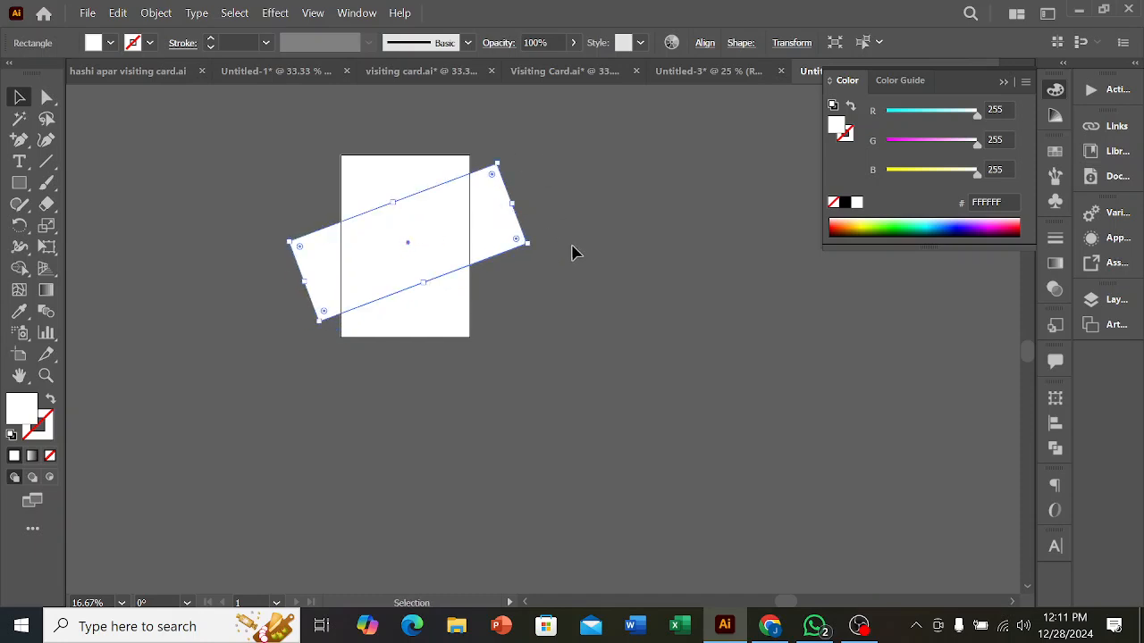
left_click(579, 243)
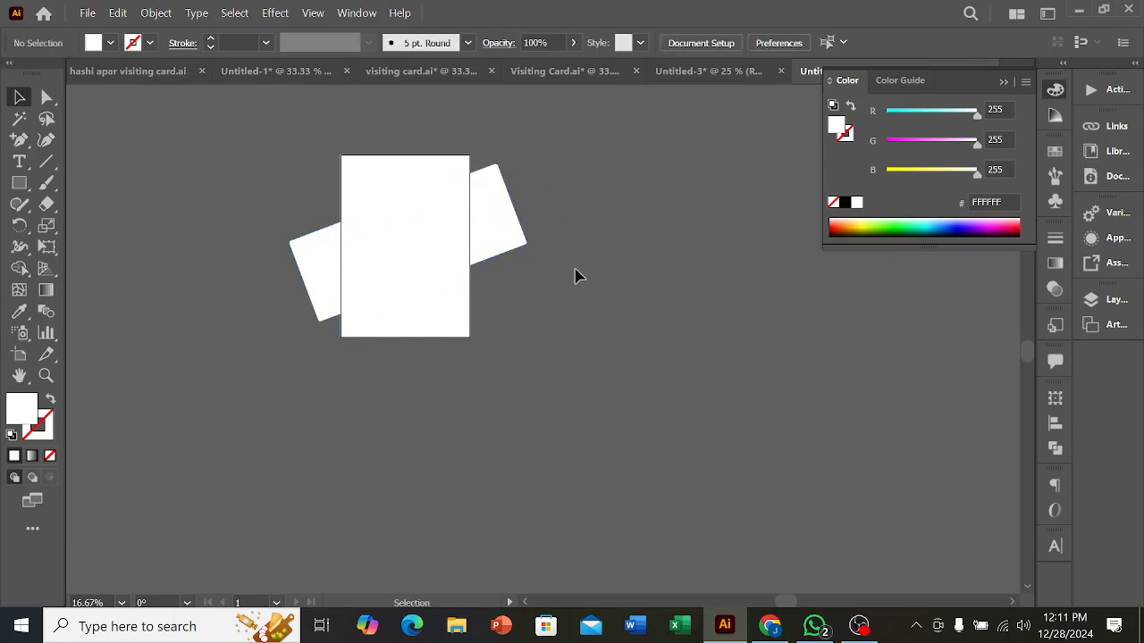
Step: Tilt the diagonal rectangle slightly more and shift it so it is centred across the artboard
left_click(489, 234)
left_click(515, 198)
left_click(510, 189)
scroll(510, 188, "up", 1)
left_click_drag(492, 141, 492, 137)
left_click(565, 289)
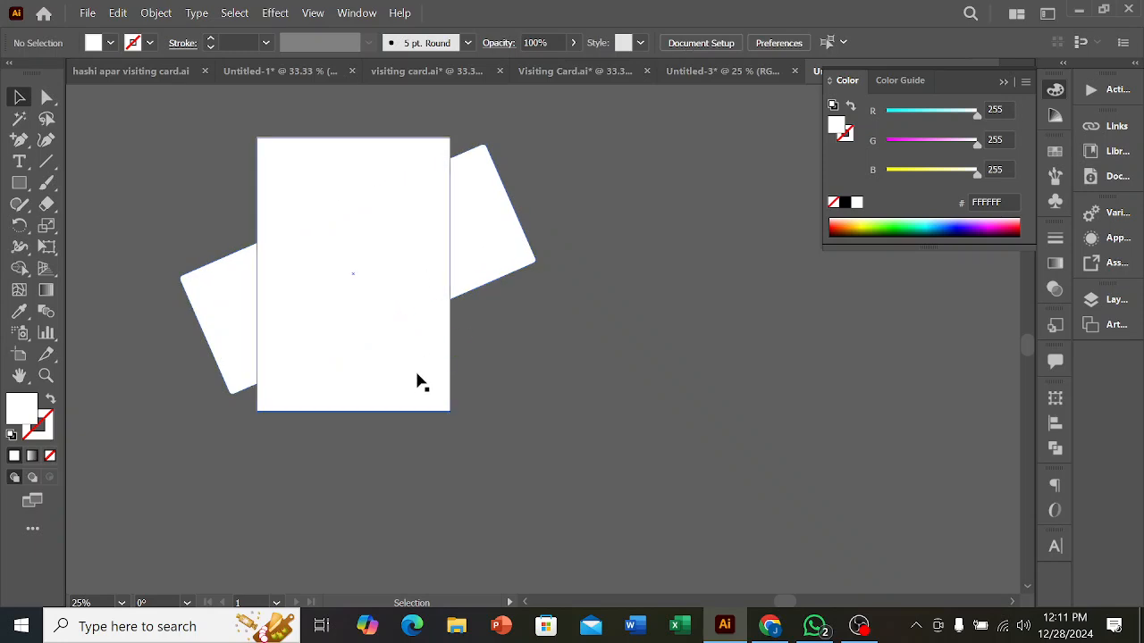
left_click_drag(490, 251, 482, 257)
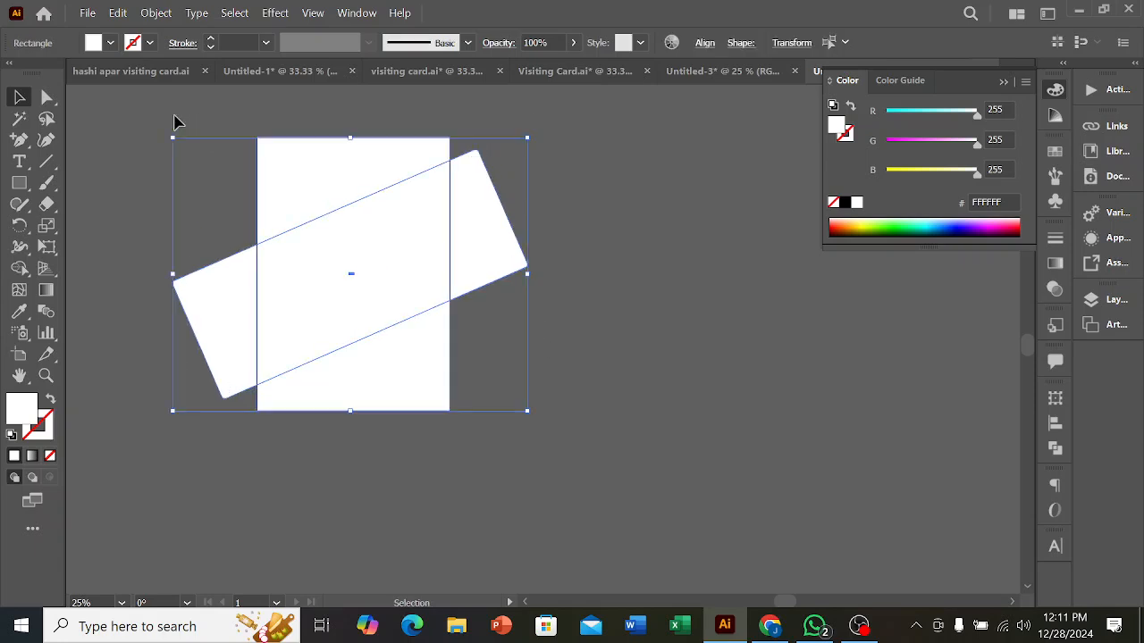
Step: Remove the parts of the diagonal rectangle outside both sides of the page with the Shape Builder tool, then deselect
left_click(18, 268)
left_click(212, 307, "alt")
left_click(485, 243, "alt")
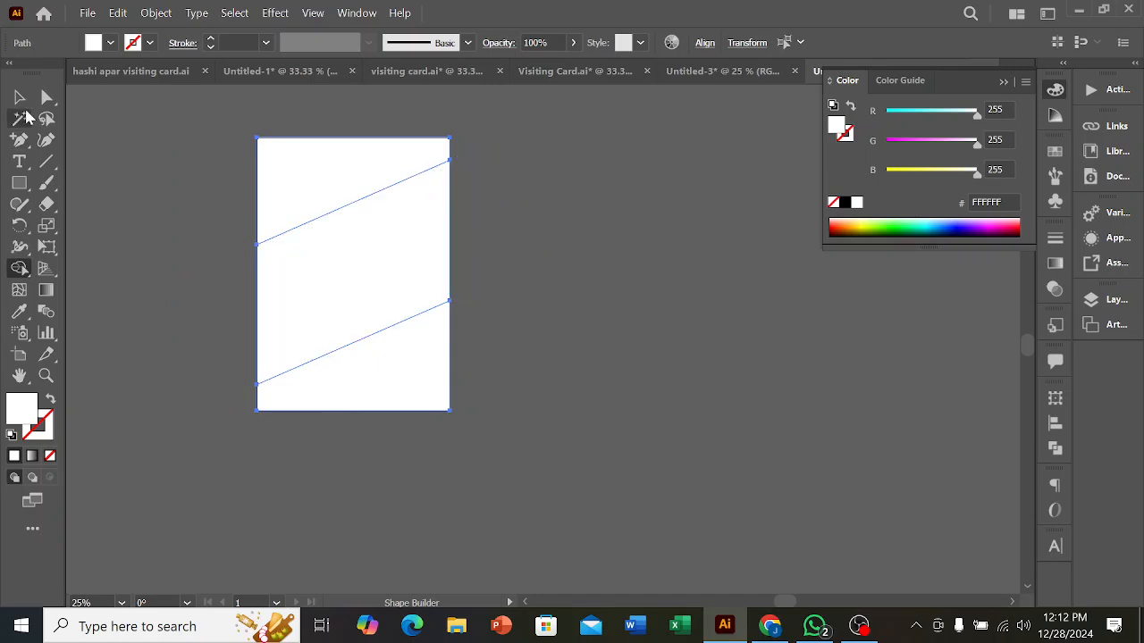
left_click(20, 98)
left_click(217, 204)
Step: Fill the diagonal band with the light grey swatch C=0 M=0 Y=0 K=30
left_click(294, 246)
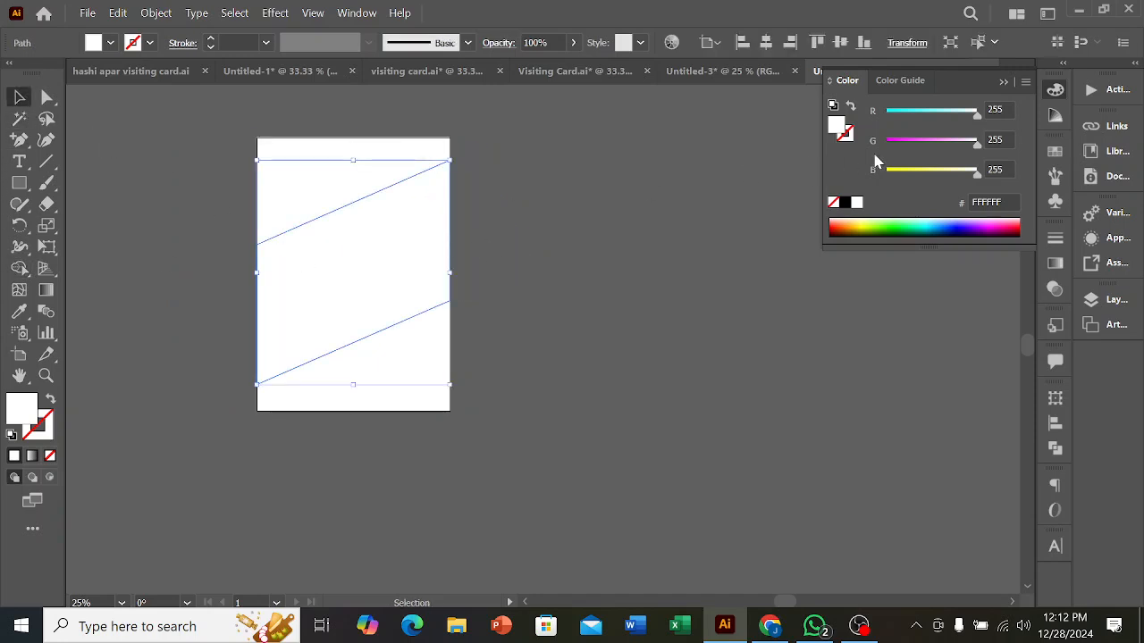
left_click(1054, 151)
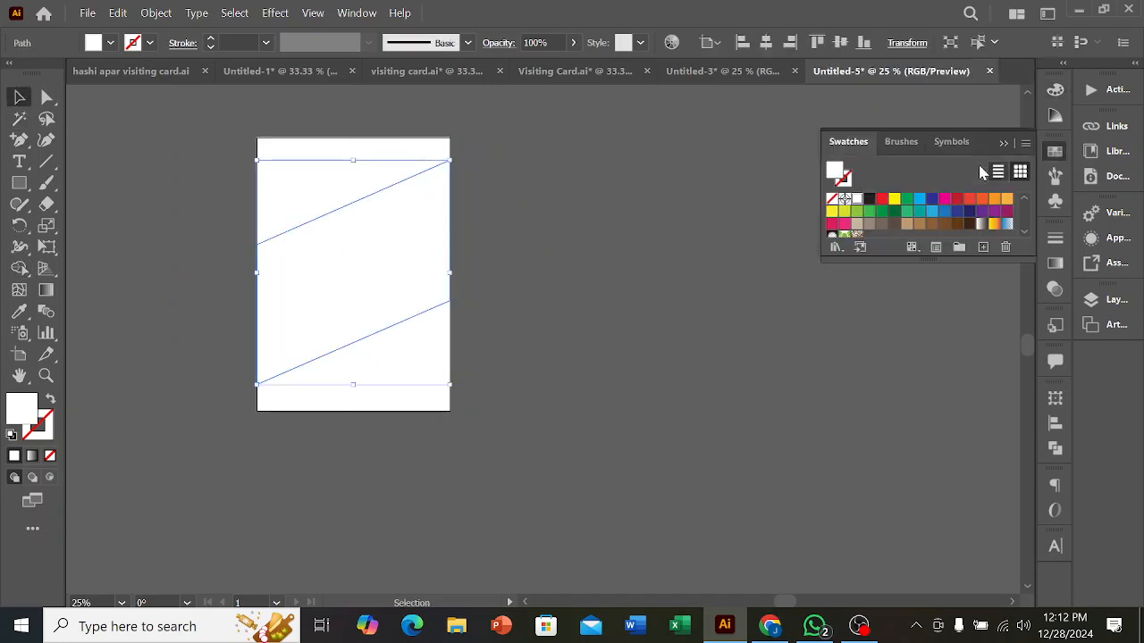
left_click(898, 215)
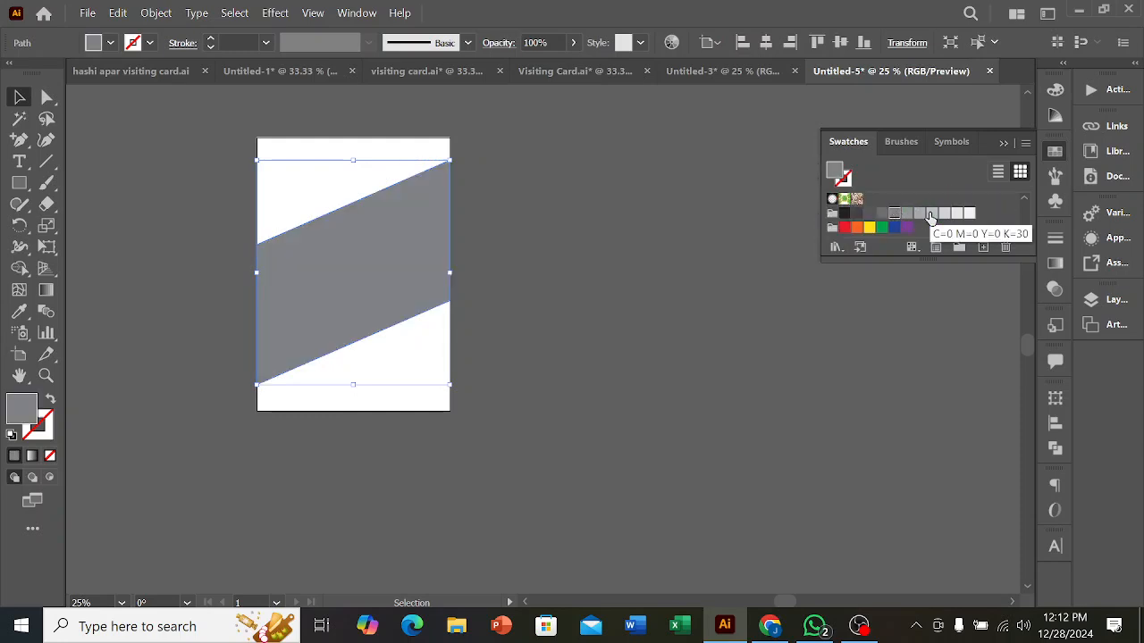
left_click(931, 217)
left_click(610, 284)
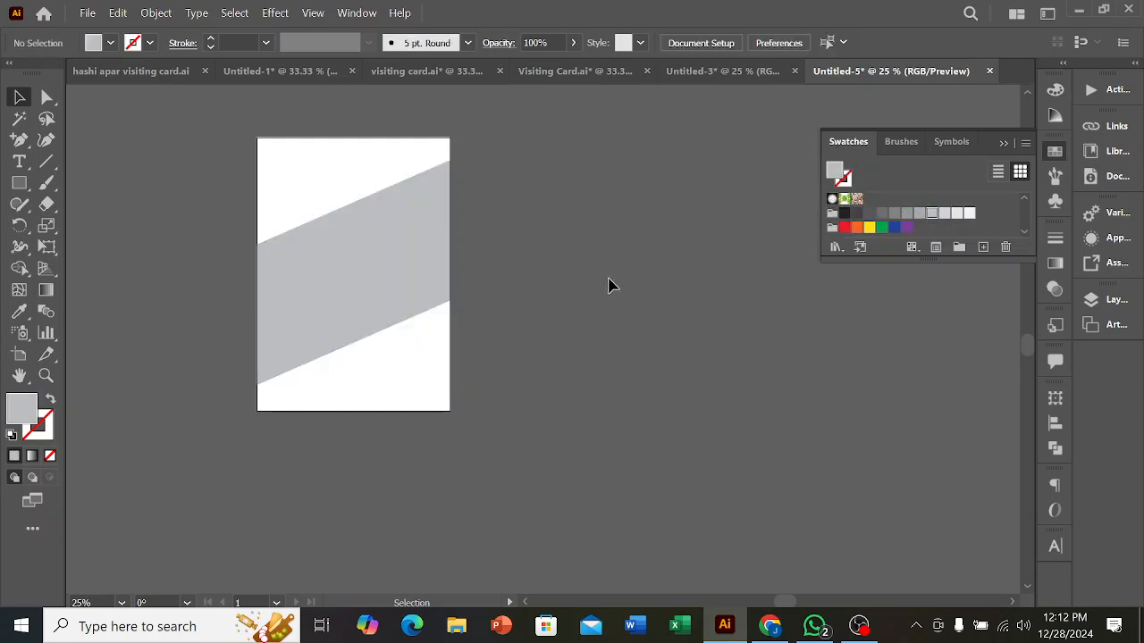
Step: Nudge the grey diagonal band slightly down the page in small increments and deselect it
left_click(419, 275)
key("Down")
key("Down")
key("Down")
key("Down")
key("Down")
key("Down")
key("Down")
key("Down")
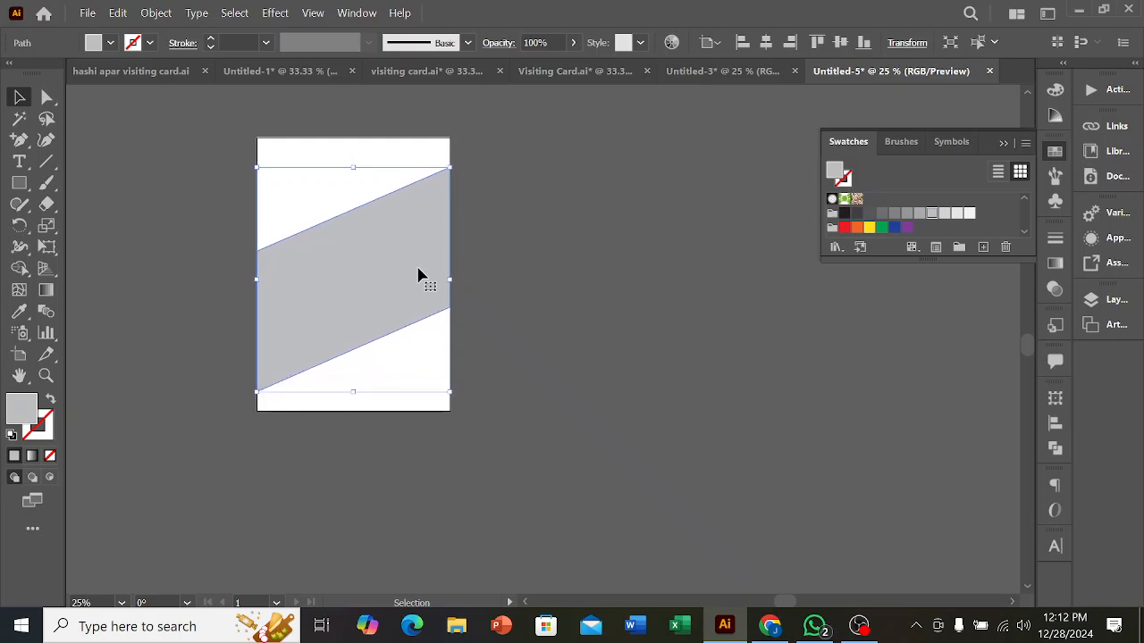
left_click(568, 277)
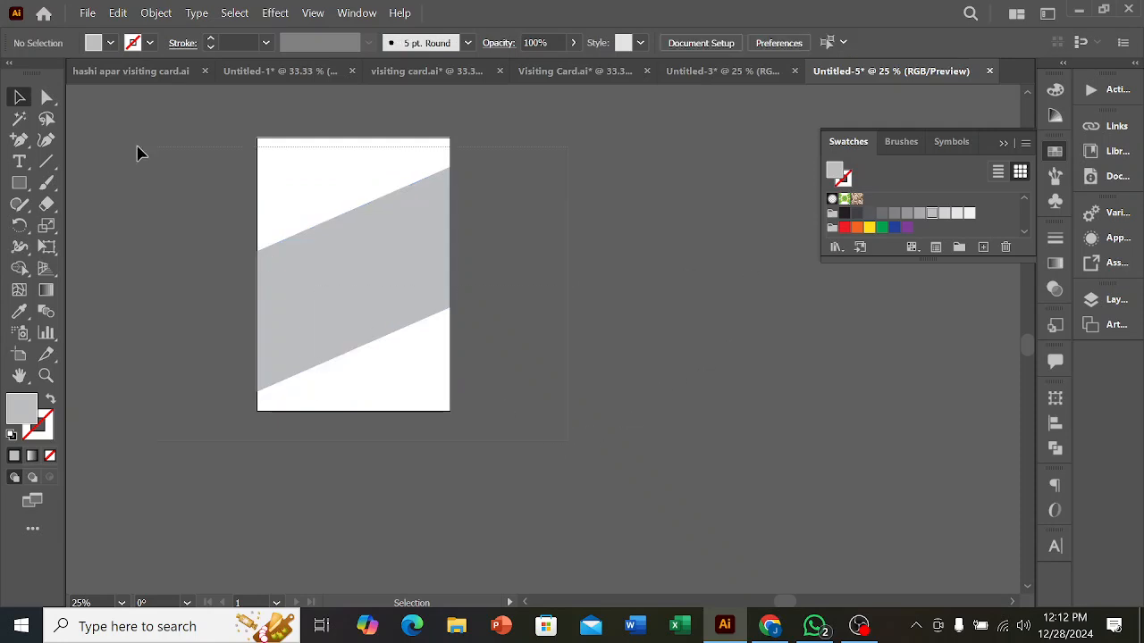
Step: Group the white page rectangle and the grey diagonal band together
key("ctrl+a")
key("ctrl+g")
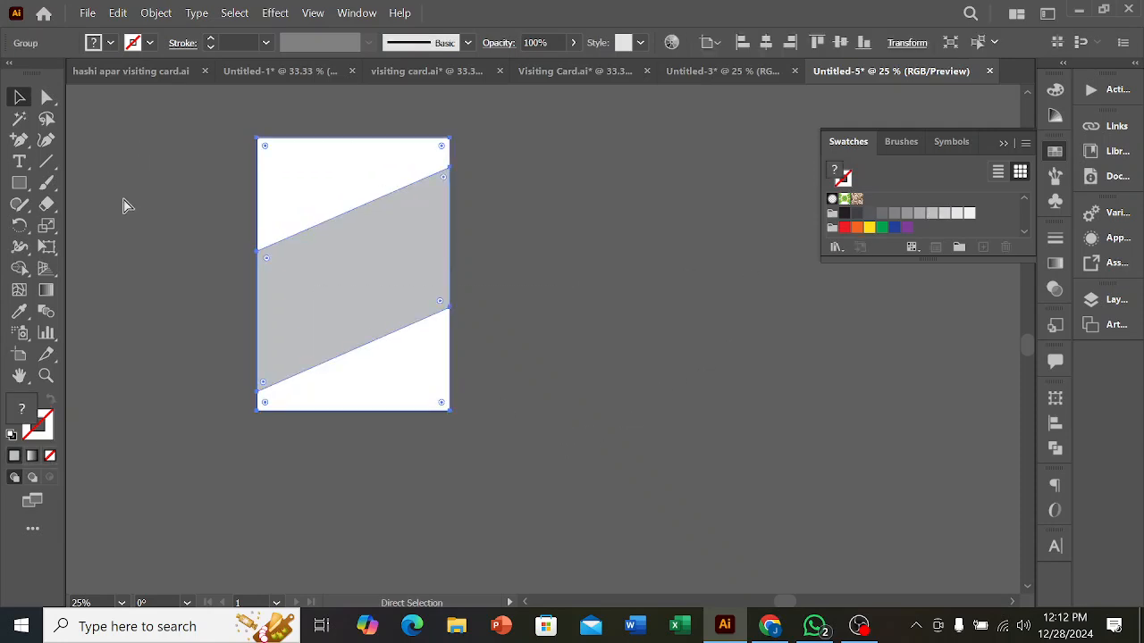
left_click(121, 219)
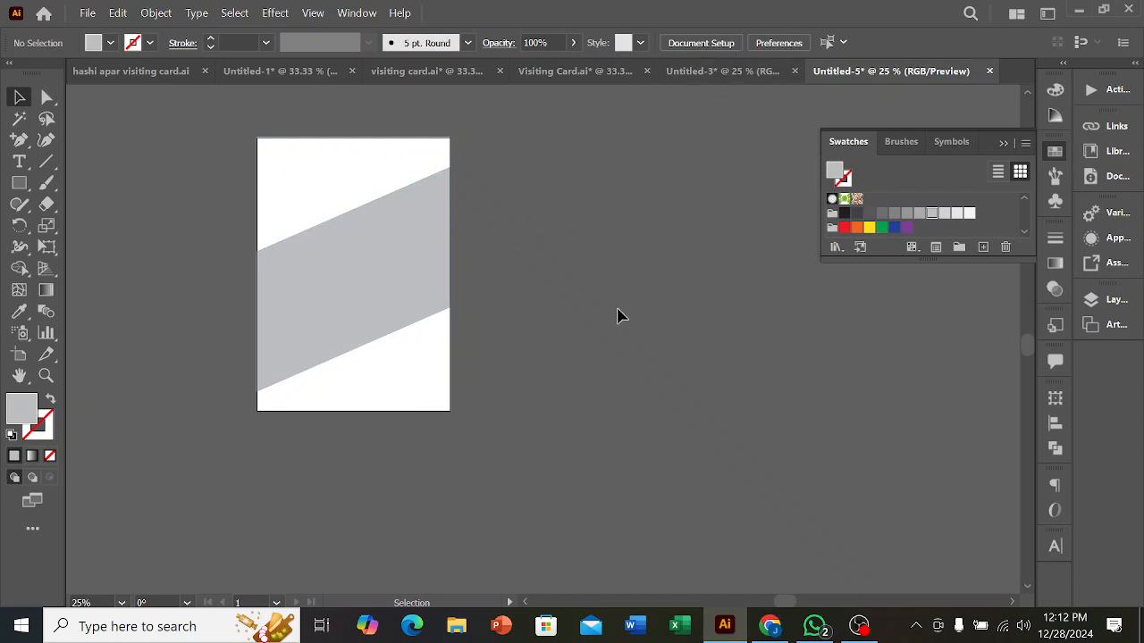
Step: Switch to the Visiting Card.ai document and move the blank white rectangle straight up
left_click(578, 72)
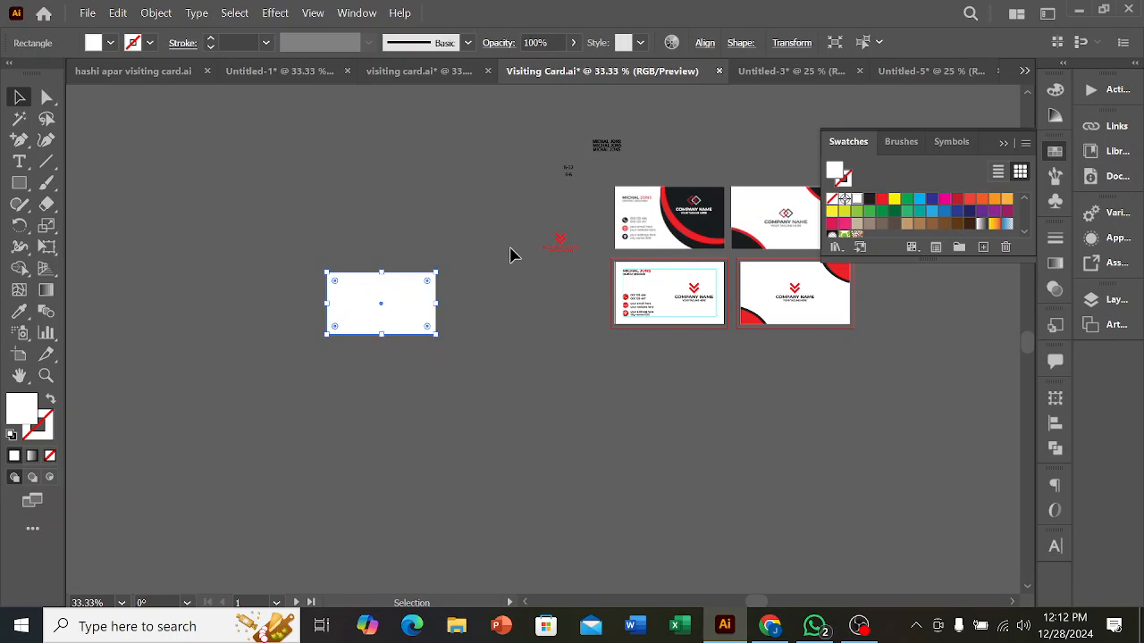
left_click(859, 626)
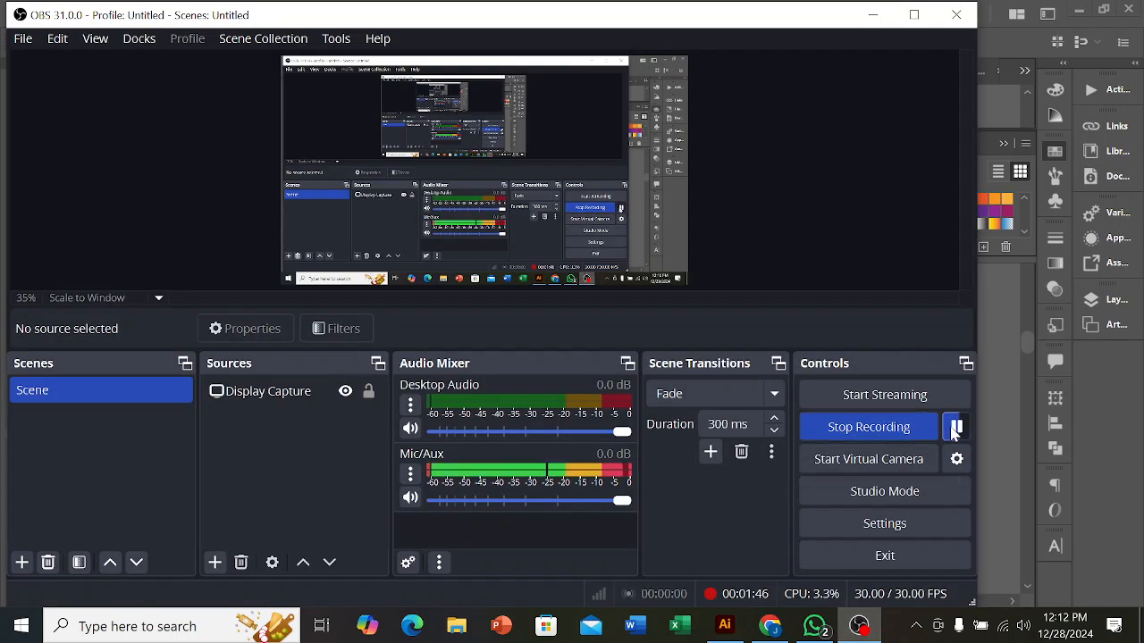
left_click(725, 625)
scroll(436, 402, "up", 5)
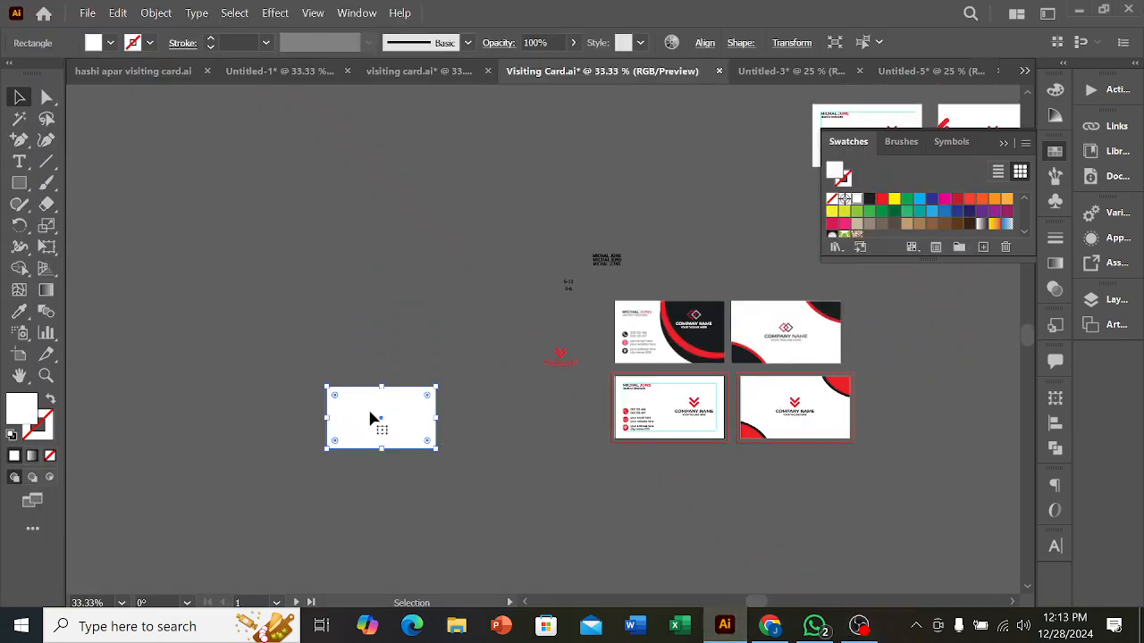
left_click_drag(372, 408, 370, 329)
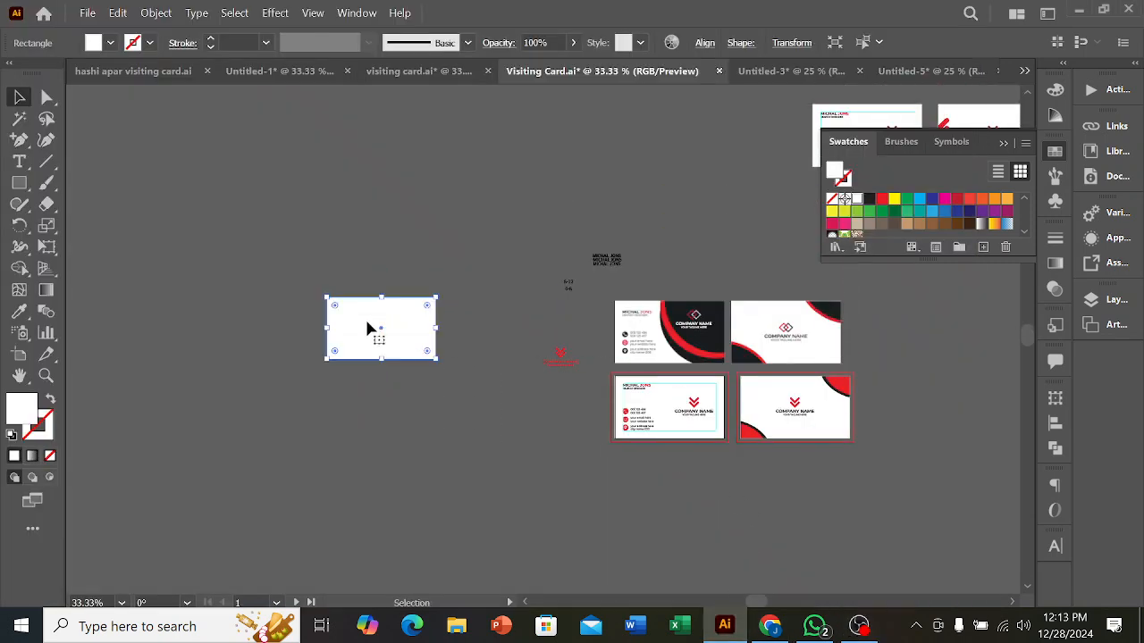
Step: Switch to visiting card.ai and move the navy card and the white card side by side into the empty area beside the artboards
left_click(762, 73)
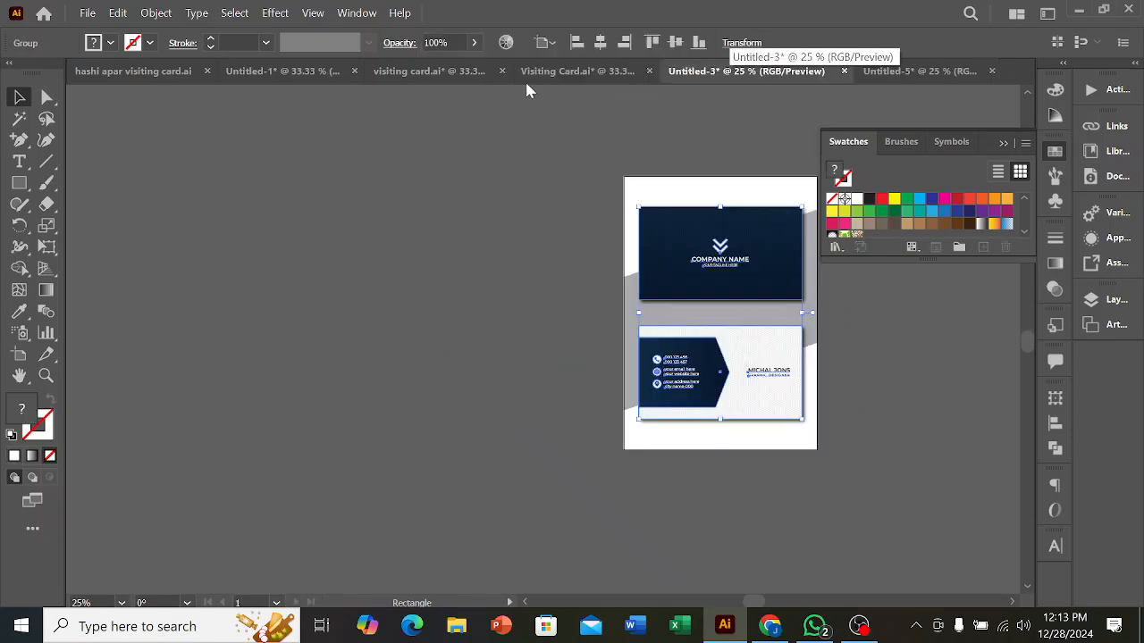
left_click(420, 73)
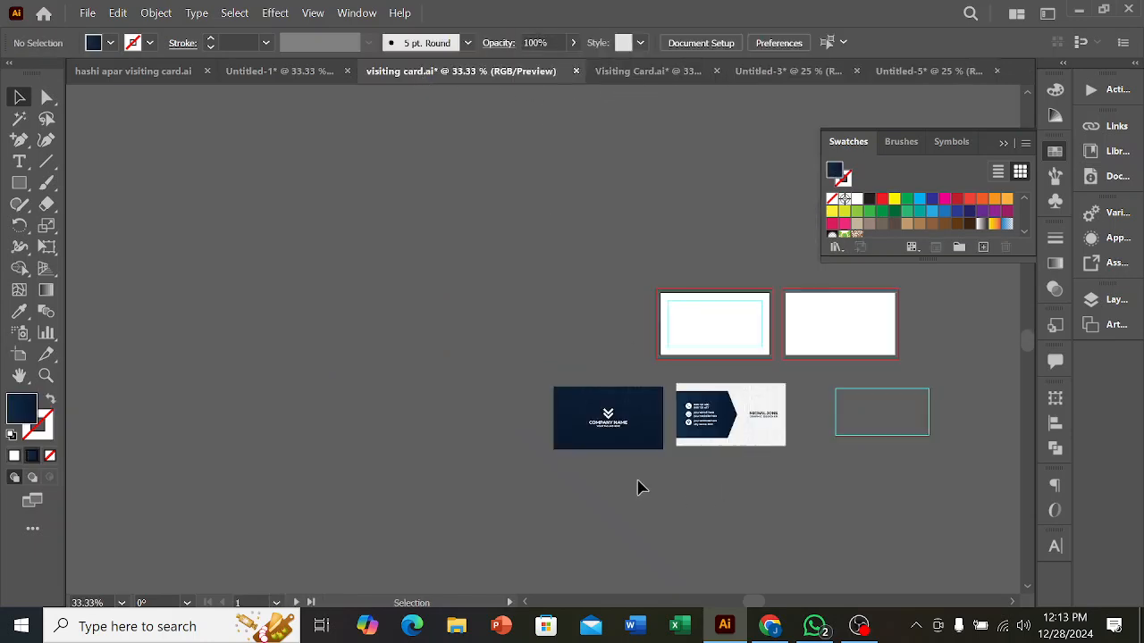
left_click(710, 331)
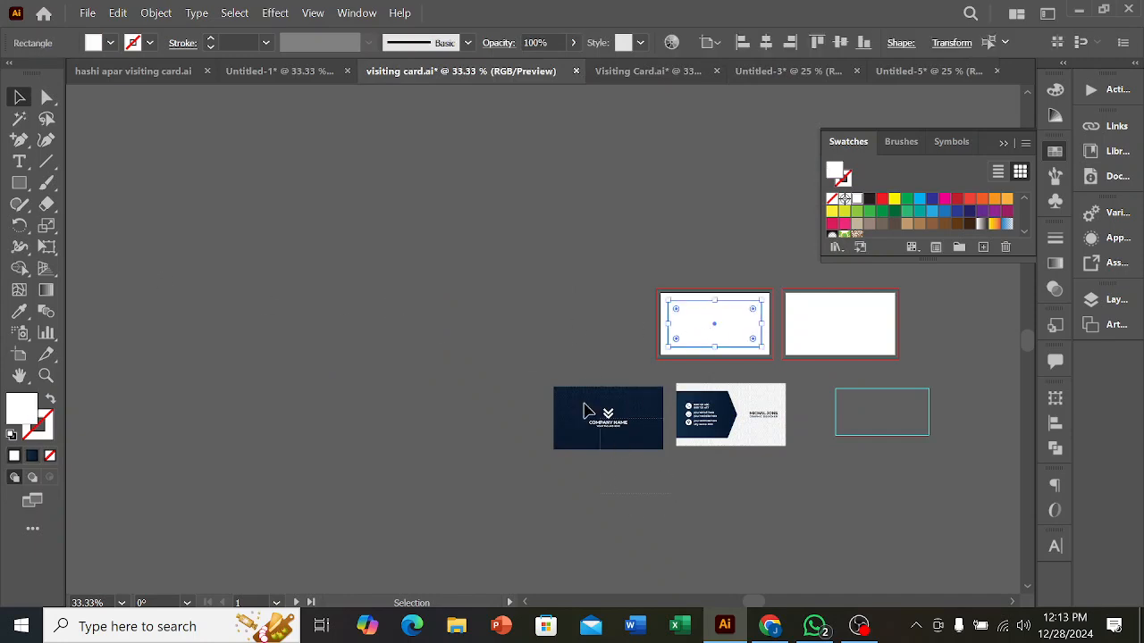
left_click(612, 419)
left_click_drag(618, 414, 399, 383)
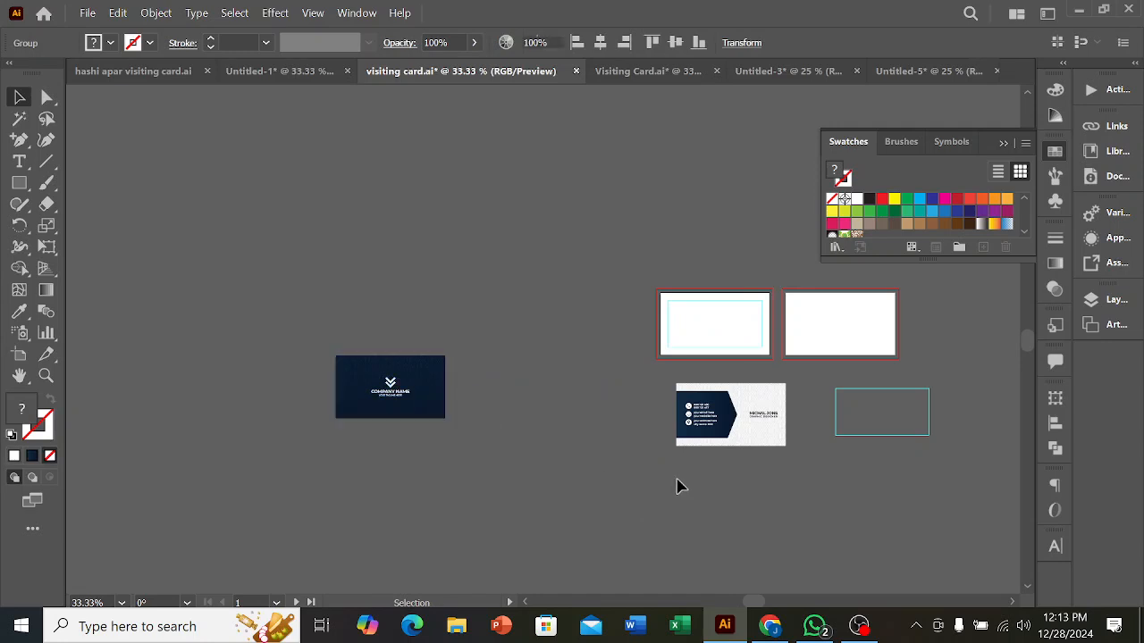
left_click(784, 469)
left_click_drag(724, 418, 507, 385)
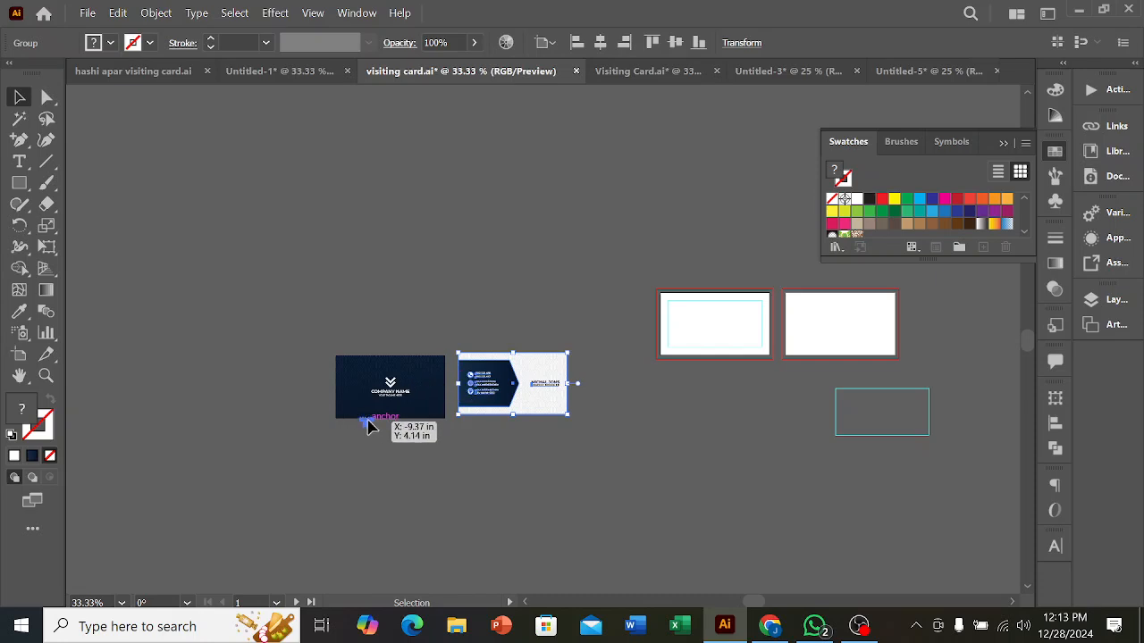
Step: Reposition the navy card so it sits level with the white contact card, with a narrow gap between them
scroll(370, 427, "up", 2)
left_click_drag(485, 390, 483, 362)
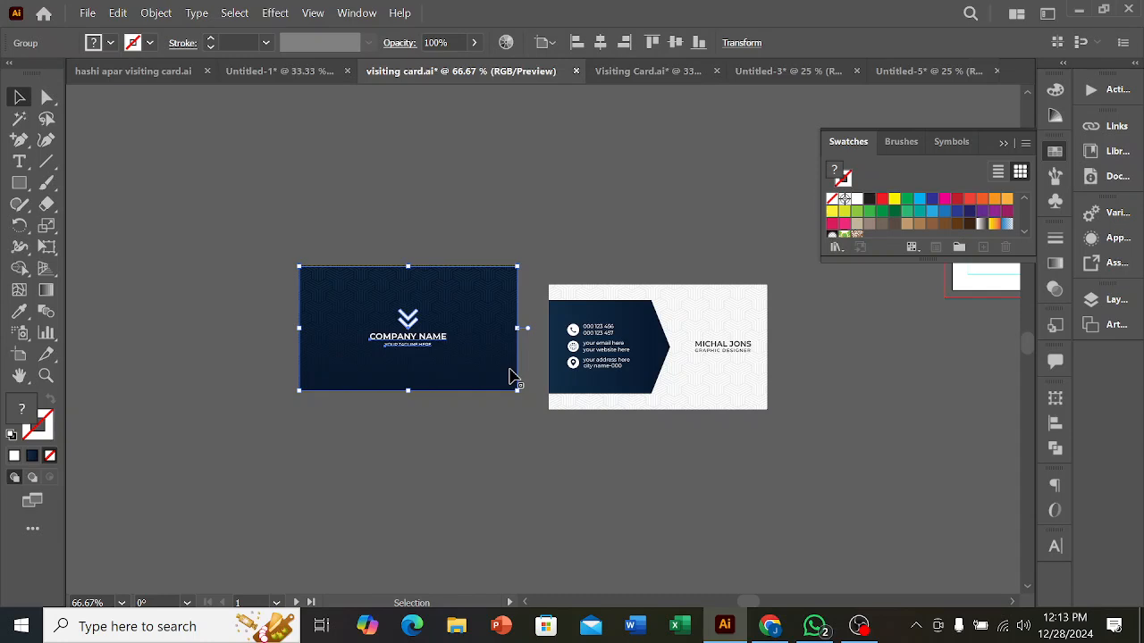
scroll(463, 379, "up", 1)
left_click_drag(463, 379, 476, 396)
Step: Create a white rectangle 3.5 in wide and 2 in high and place it above the navy card
left_click(18, 183)
left_click(289, 141)
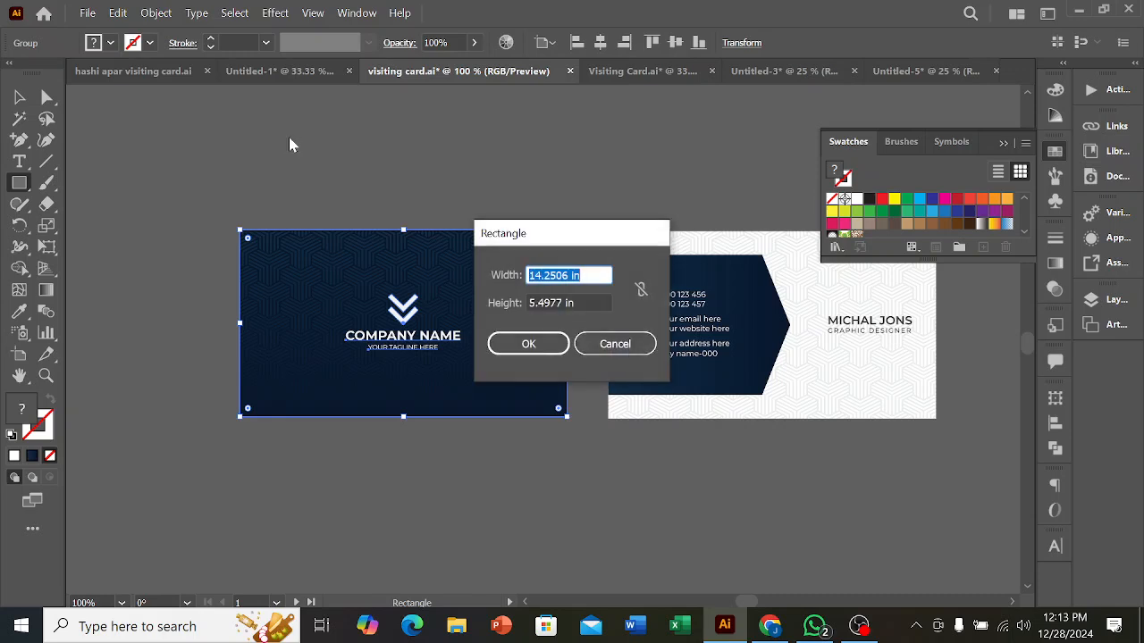
type("3")
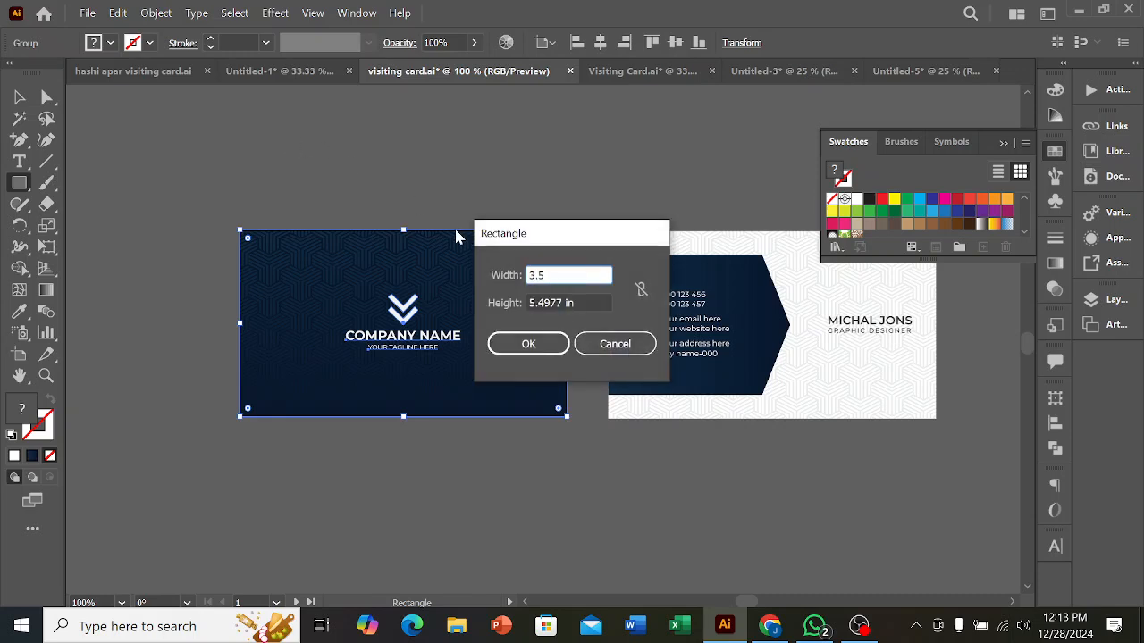
key("Tab")
type("2")
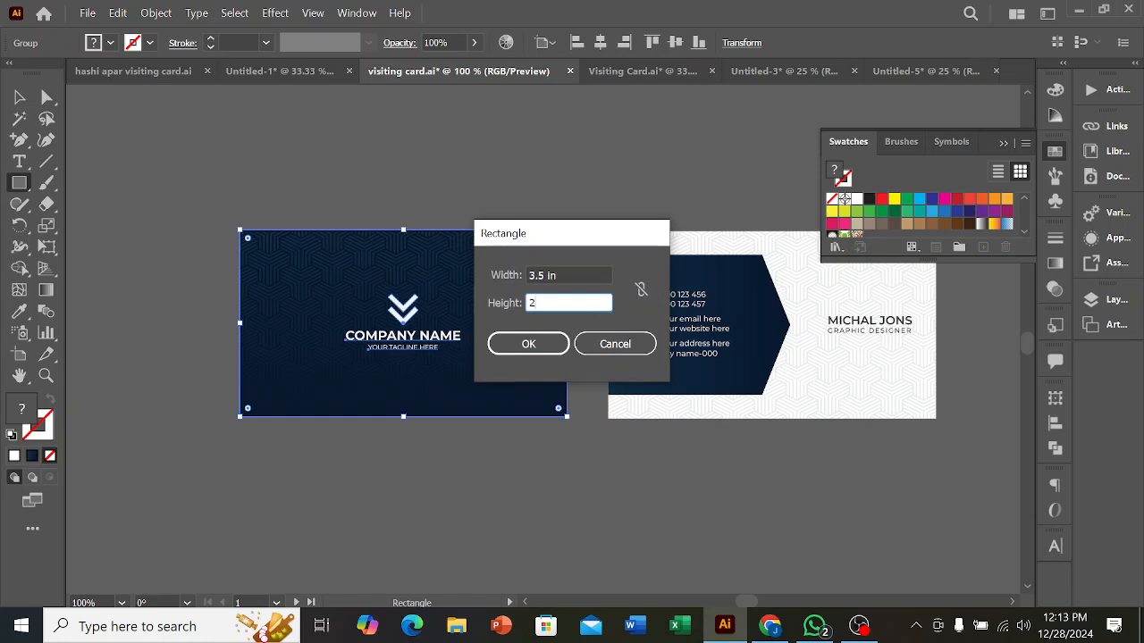
key("Return")
left_click(19, 96)
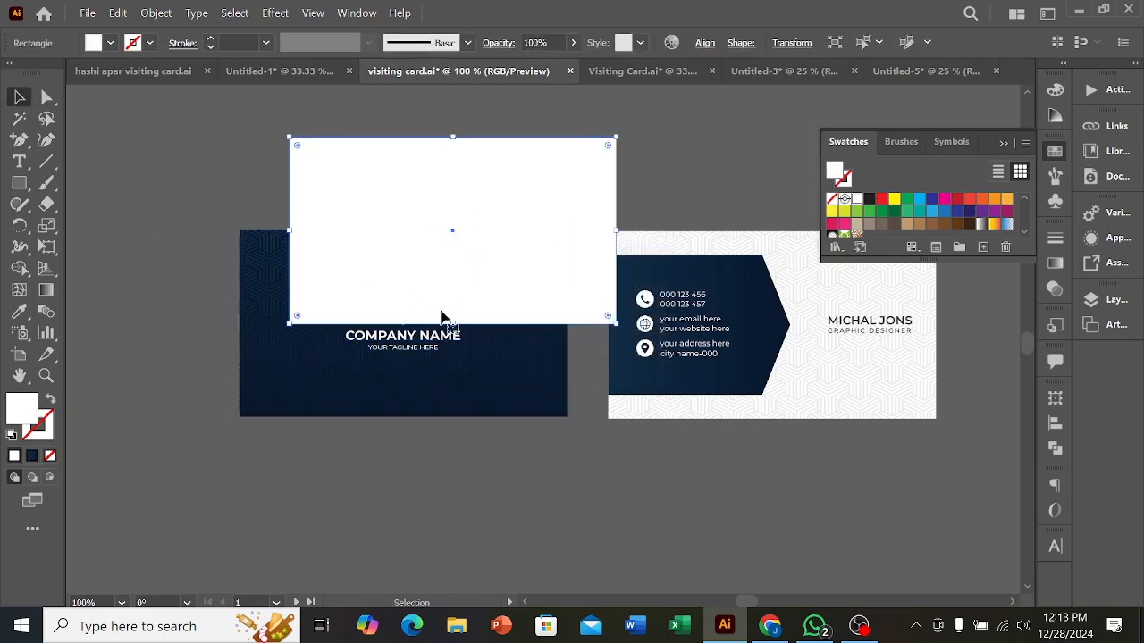
scroll(441, 315, "down", 2)
left_click_drag(474, 295, 433, 219)
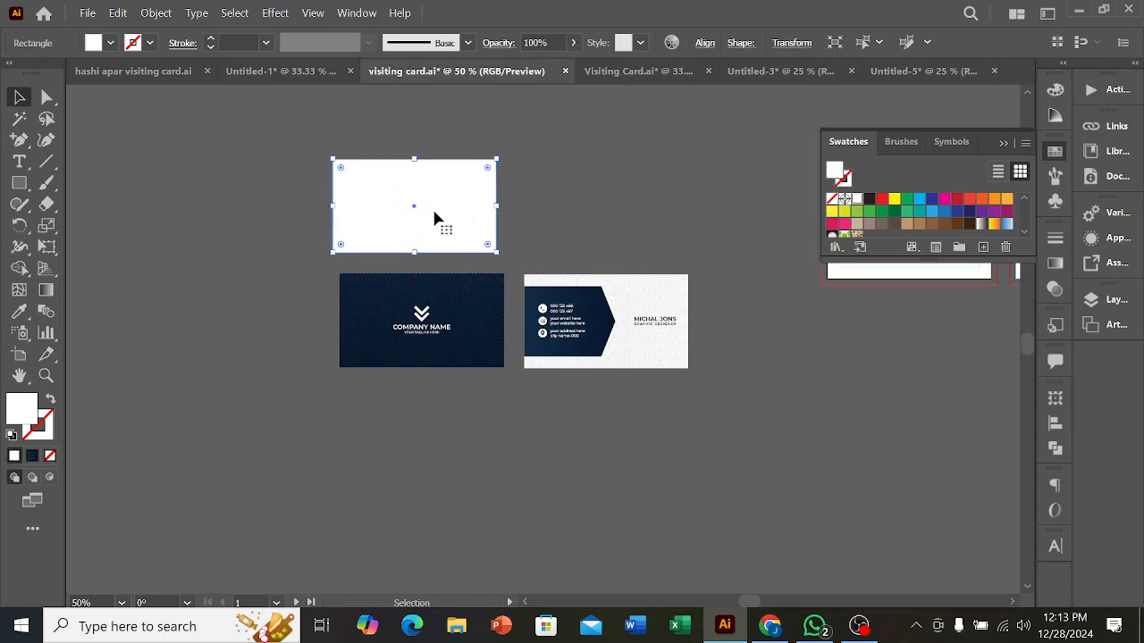
Step: Copy the white rectangle into the Untitled-5 document and place it in the empty area beside the artboard
key("ctrl")
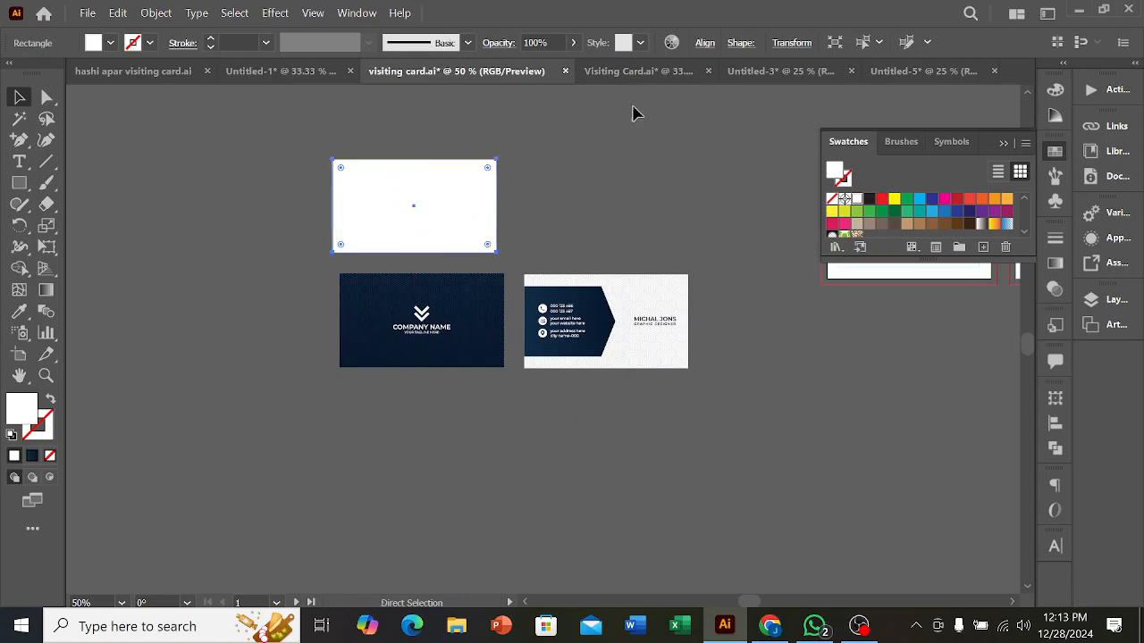
left_click(889, 73)
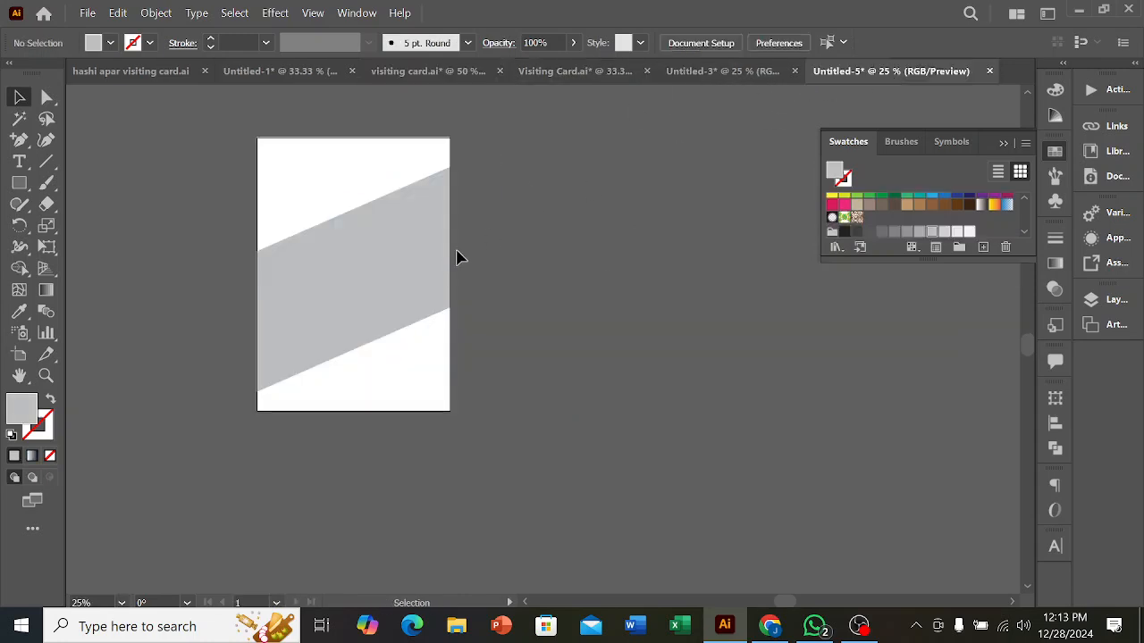
key("ctrl+v")
left_click_drag(534, 340, 599, 221)
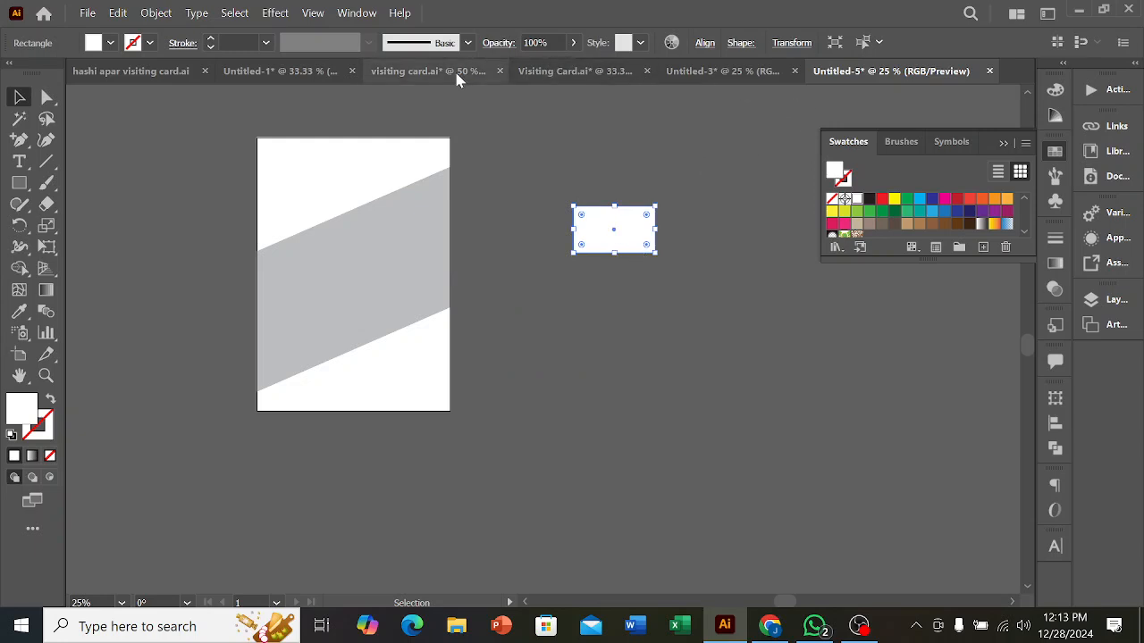
Step: Copy the navy card and the white contact card from visiting card.ai into the Untitled-5 document
left_click(424, 71)
left_click_drag(563, 386, 309, 271)
key("a")
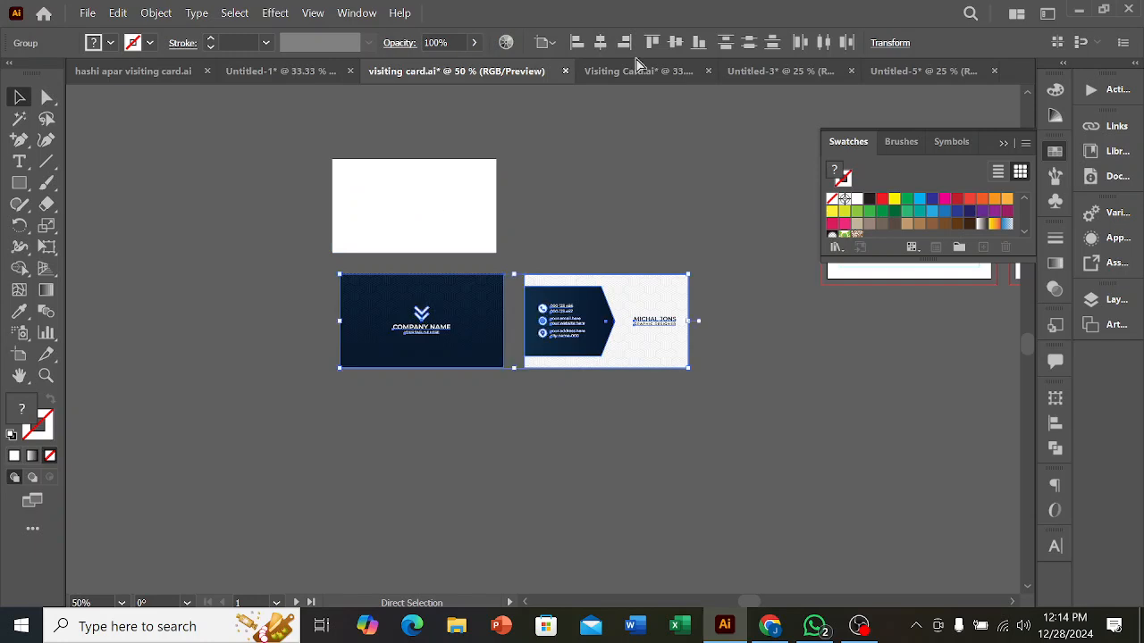
left_click(916, 71)
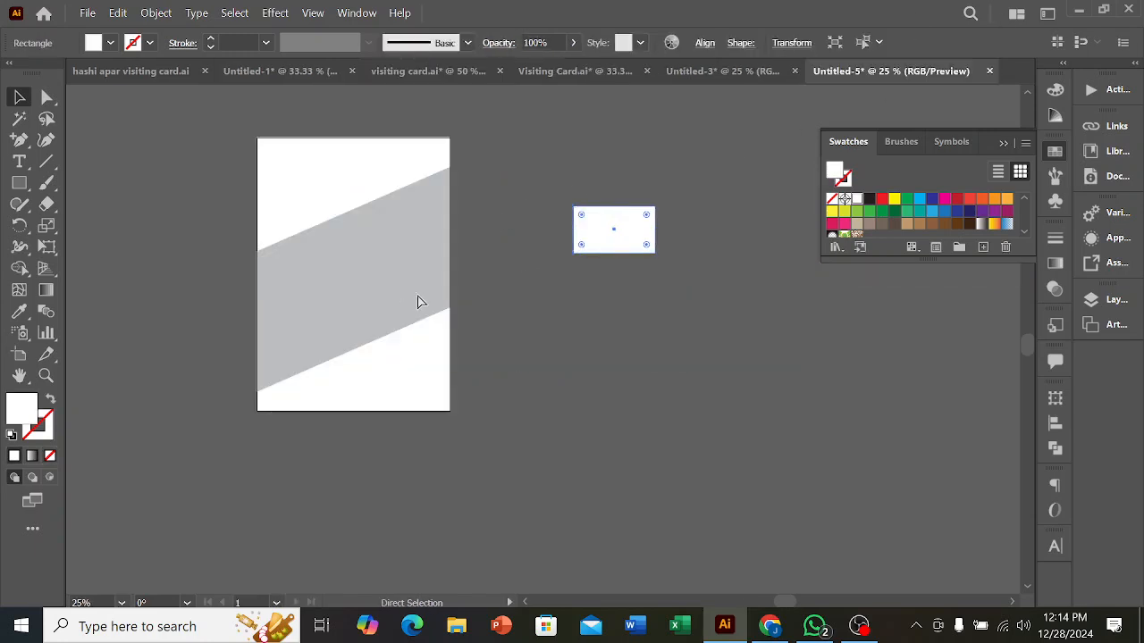
key("ctrl+v")
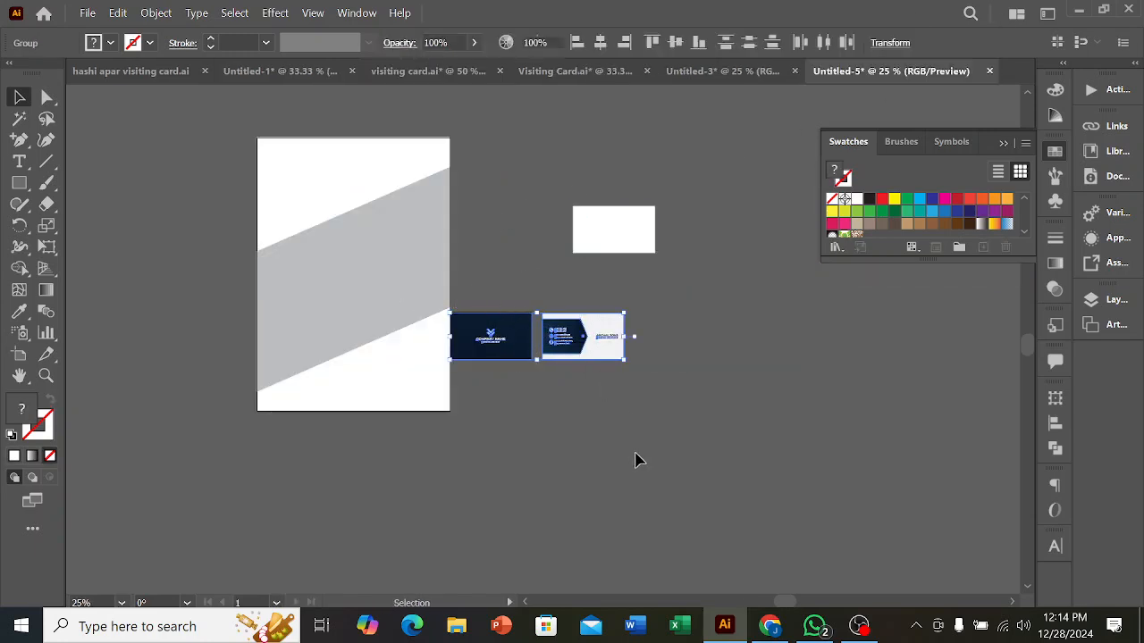
left_click(634, 461)
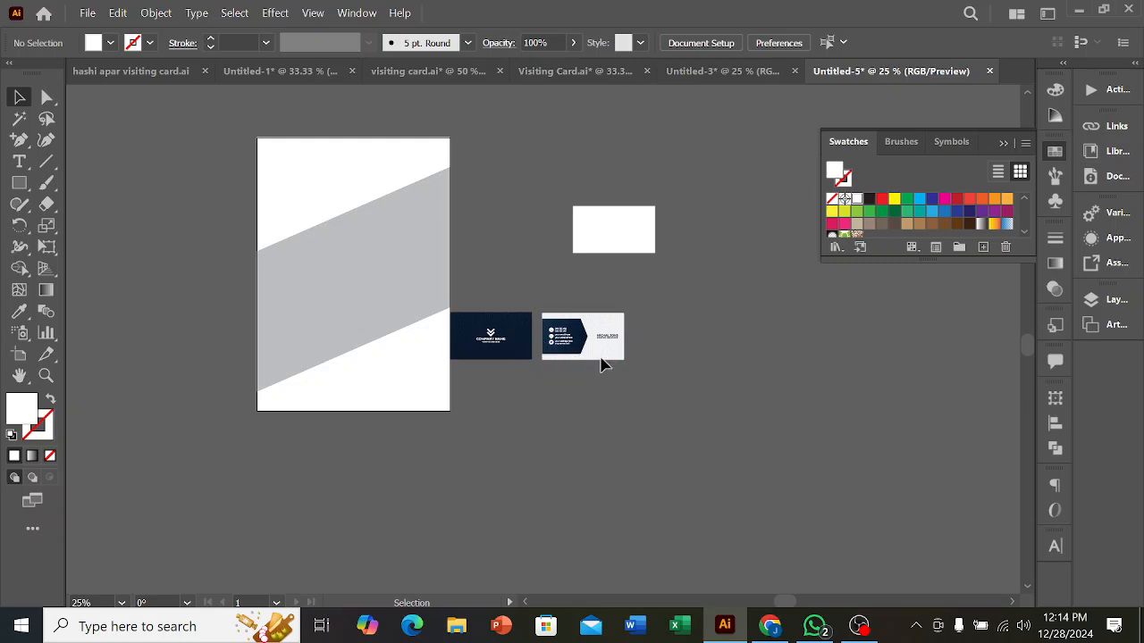
Step: Move the two cards apart and centre the navy card horizontally and vertically on the white rectangle
left_click_drag(623, 364, 762, 454)
left_click_drag(510, 337, 604, 329)
left_click(606, 235)
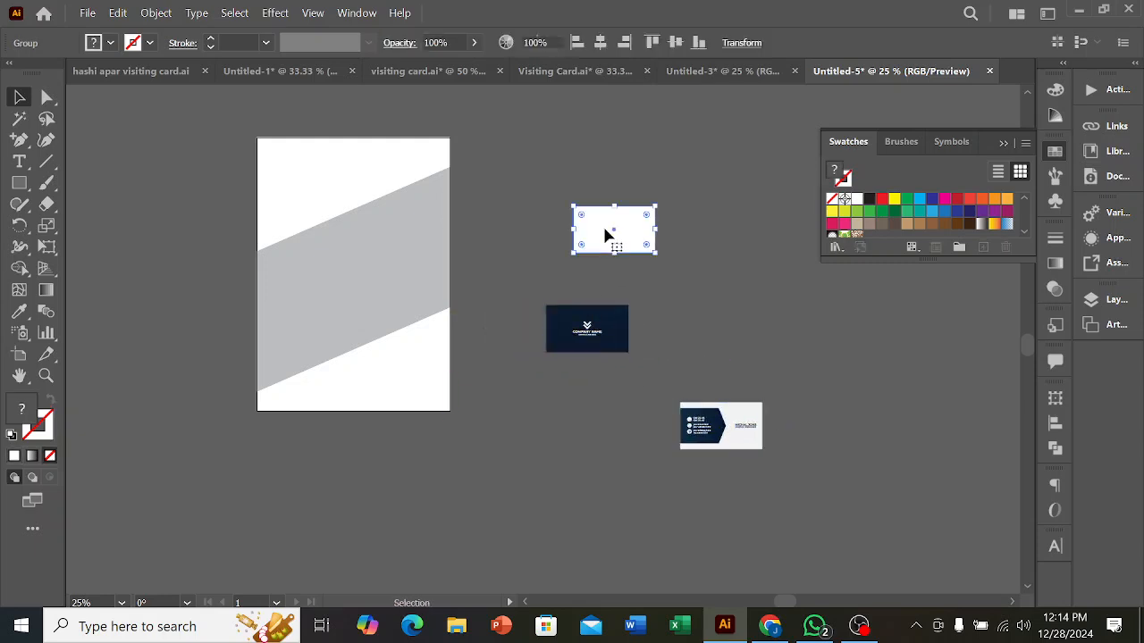
left_click(590, 329, "shift")
left_click(620, 232)
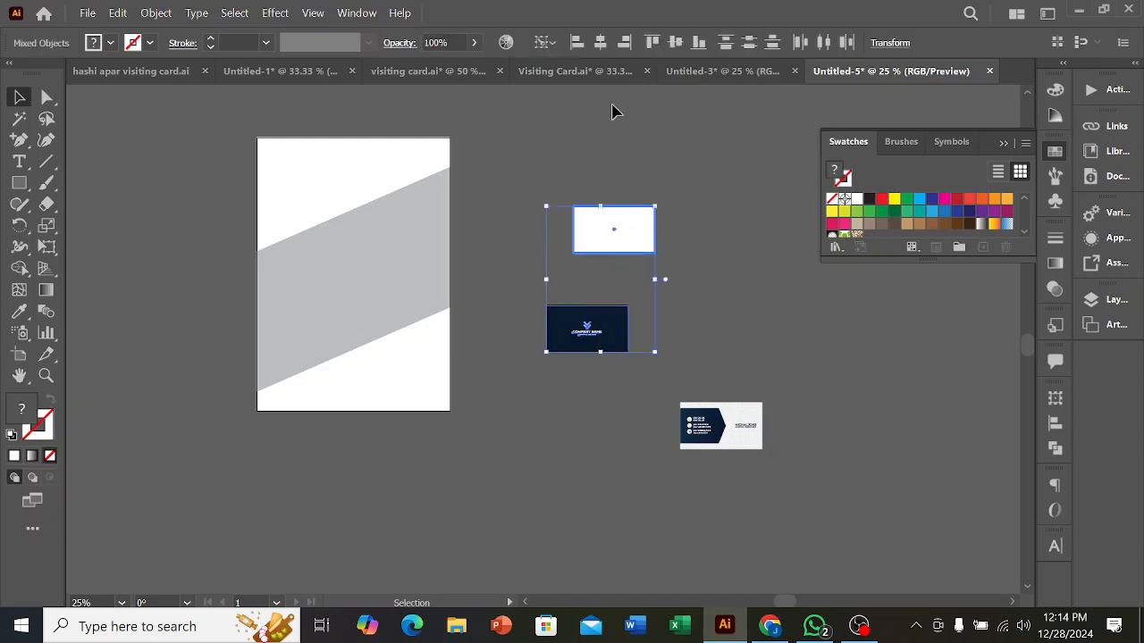
left_click(600, 43)
left_click(675, 43)
left_click(679, 237)
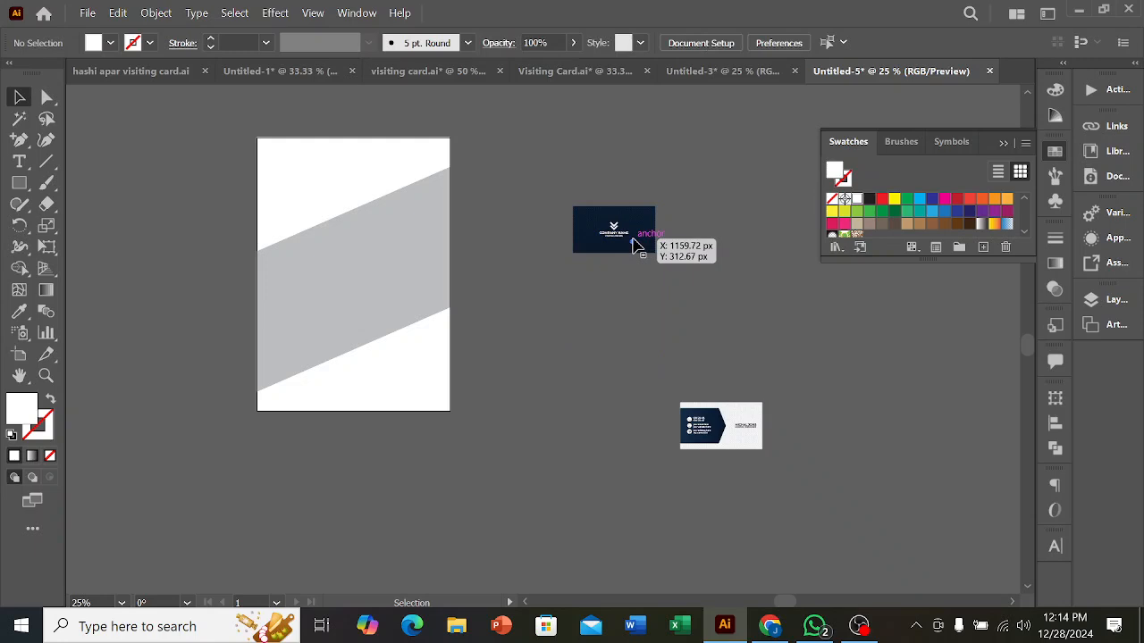
Step: Duplicate the white rectangle straight below and align the original rectangle with the navy card again
left_click_drag(638, 242, 634, 181)
left_click_drag(631, 248, 632, 357)
left_click_drag(567, 176, 617, 219)
left_click(613, 169)
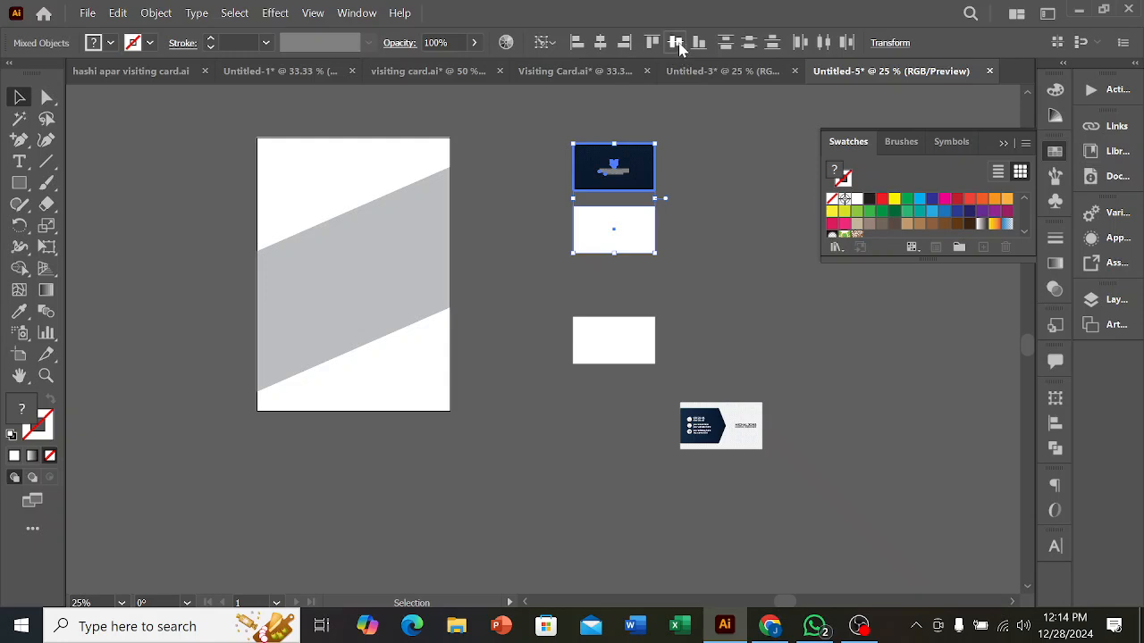
left_click(676, 42)
left_click(611, 293)
Step: Centre the white contact card horizontally and vertically on the lower white rectangle
left_click_drag(572, 313, 759, 468)
left_click(622, 345)
left_click(600, 42)
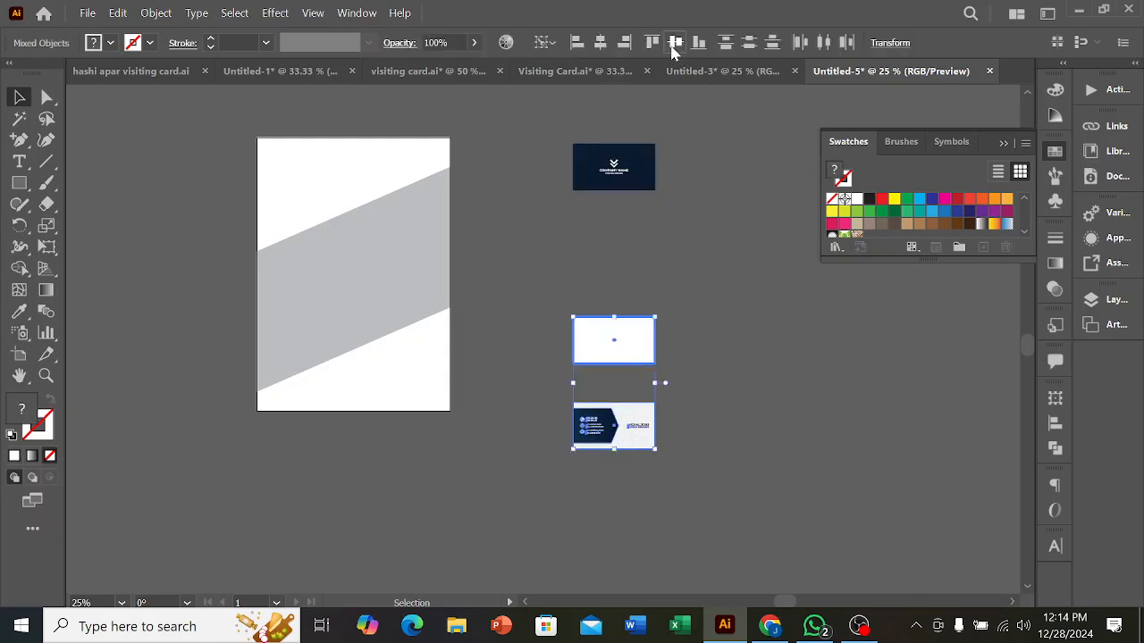
left_click(676, 42)
left_click(749, 323)
Step: Try to place both cards with their backing rectangles on the artboard and enlarge them
left_click_drag(697, 376, 593, 296)
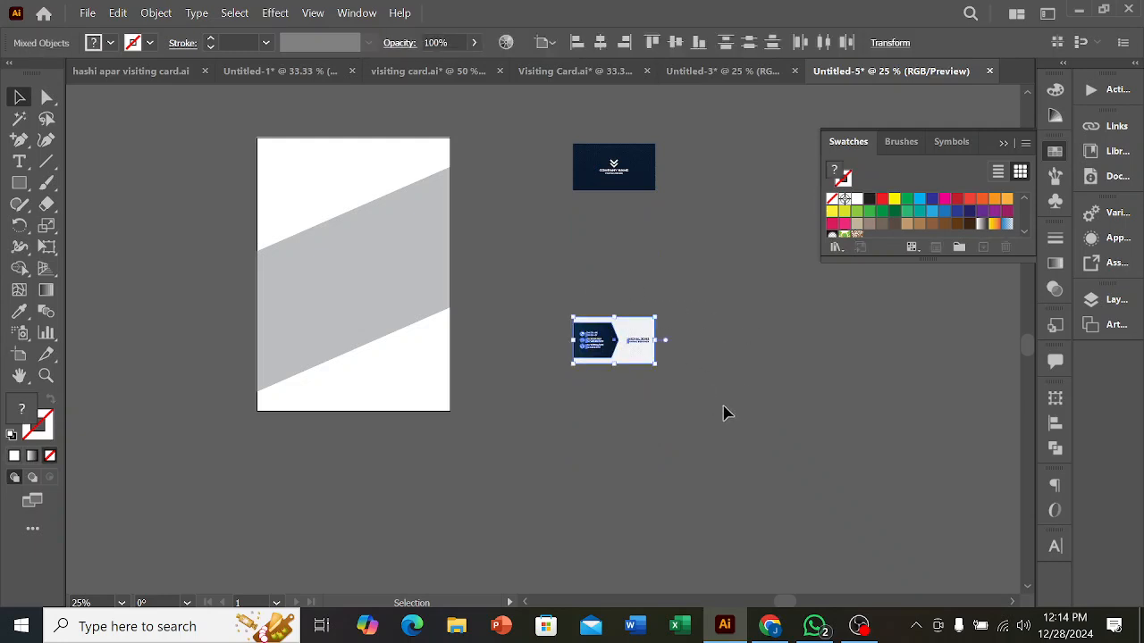
left_click_drag(602, 171, 362, 230)
left_click_drag(395, 327, 431, 362)
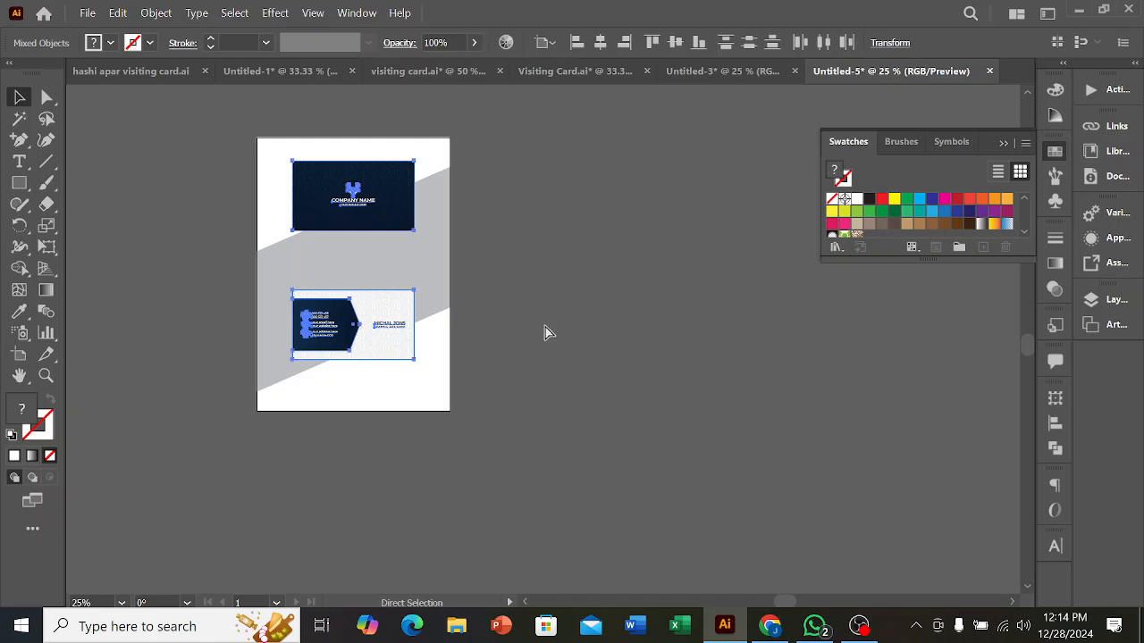
Step: Undo the enlargement of the cards and move both back to the empty area beside the artboard
key("ctrl+z")
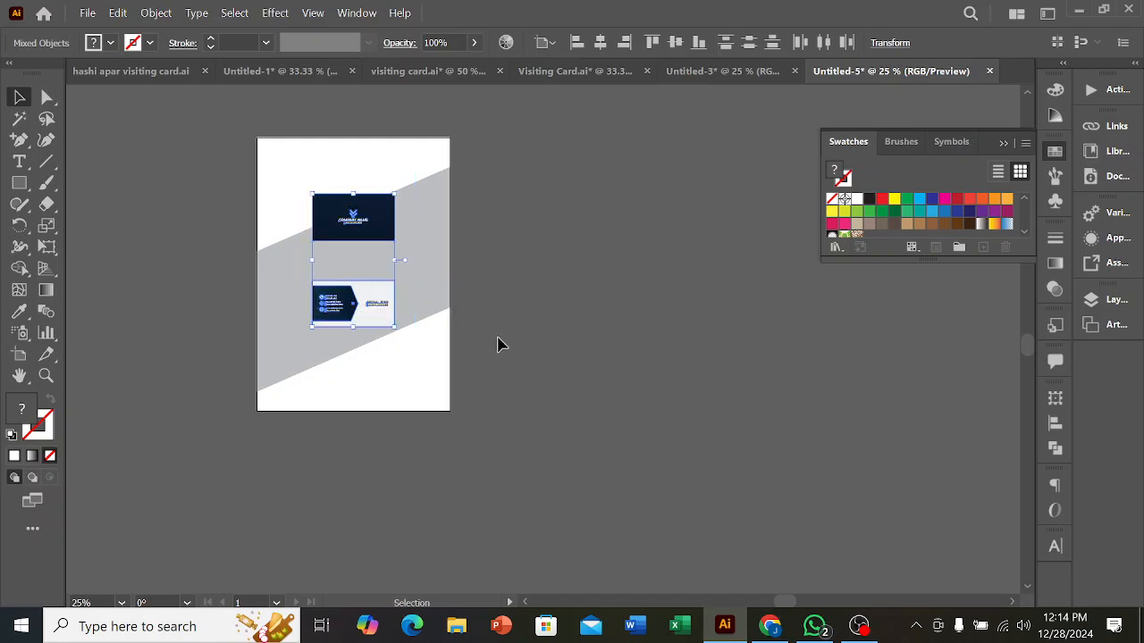
left_click_drag(355, 301, 614, 338)
left_click(709, 294)
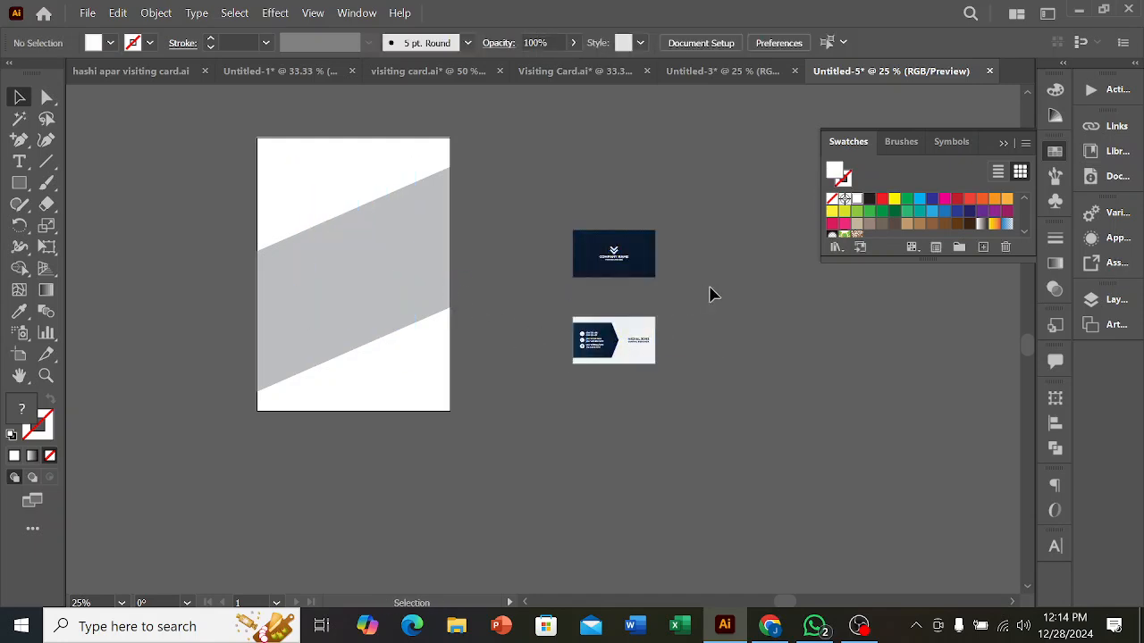
Step: Move the white contact card and its backing rectangle up close beneath the navy card
left_click(573, 246)
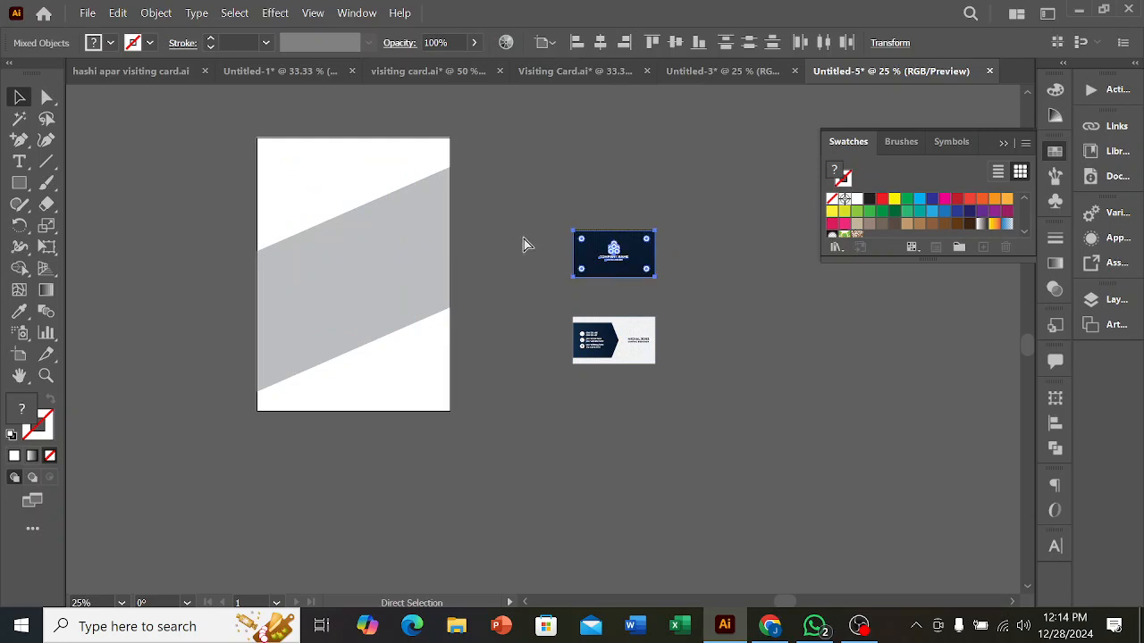
left_click(688, 290)
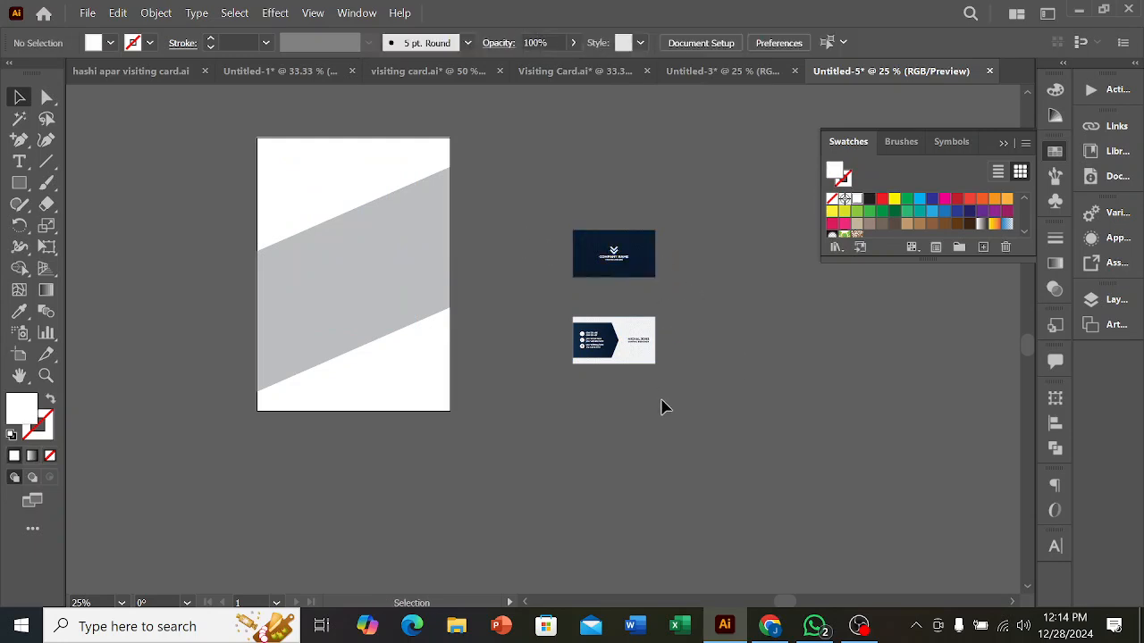
left_click(652, 327)
scroll(651, 327, "up", 2)
left_click_drag(652, 327, 635, 283)
left_click(720, 393)
scroll(722, 415, "down", 1)
Step: Move both cards onto the artboard, enlarged to nearly its width, and centre them horizontally
left_click_drag(722, 415, 590, 230)
left_click_drag(646, 270, 268, 198)
left_click_drag(301, 279, 421, 386)
left_click_drag(521, 314, 669, 402)
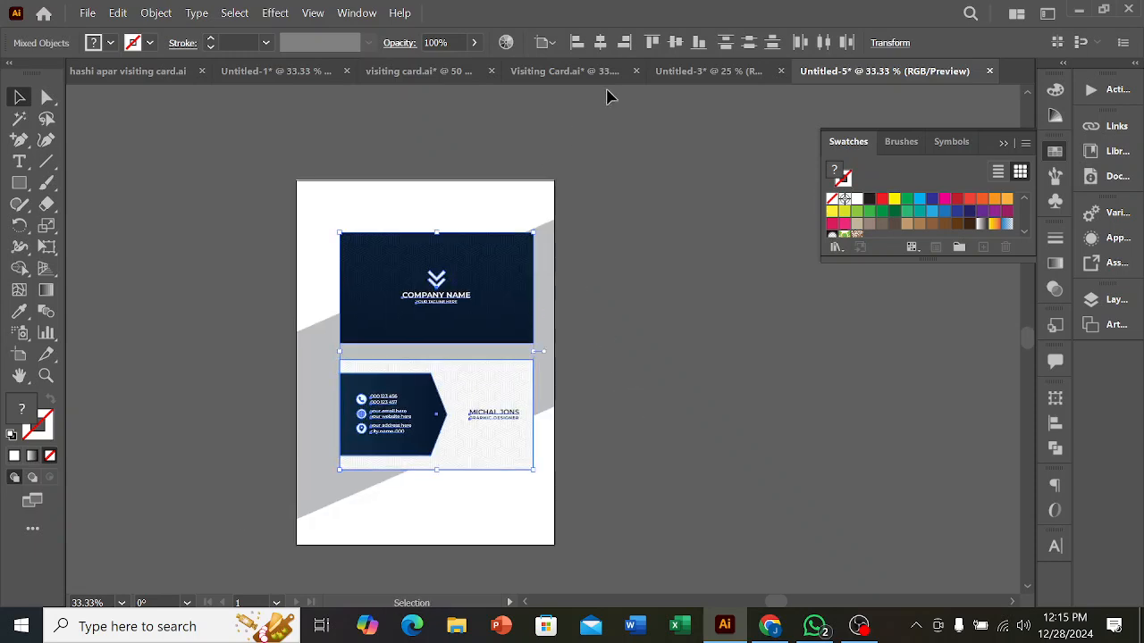
left_click(601, 43)
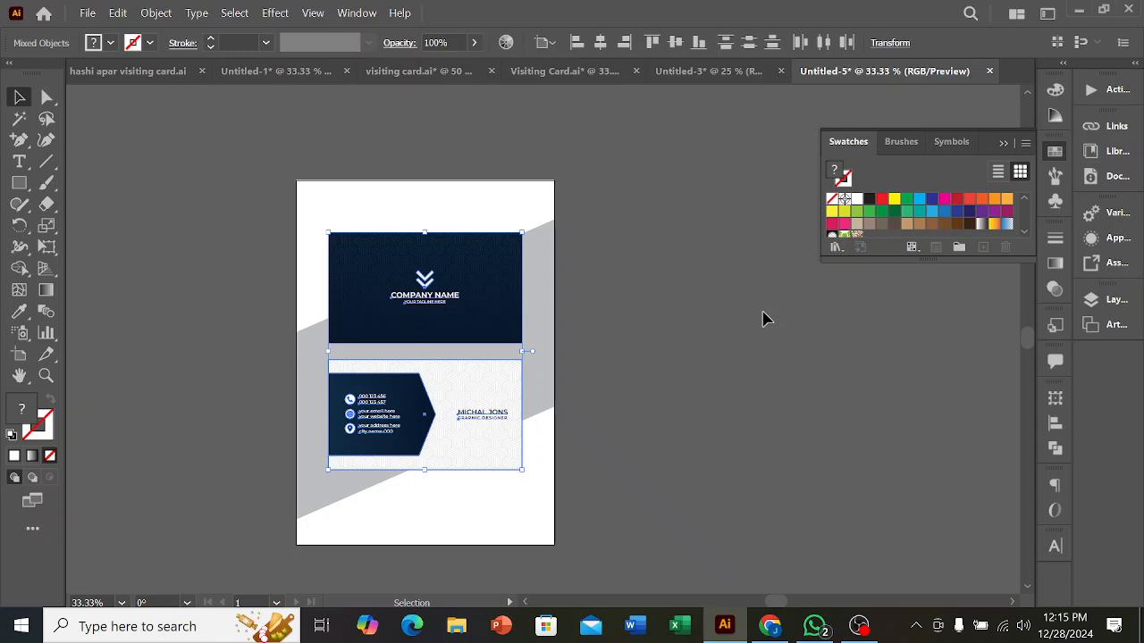
Step: Move the navy and white card designs off their white backing rectangles into the empty area beside the artboard
left_click(649, 303)
left_click_drag(460, 322, 786, 434)
left_click_drag(436, 417, 731, 214)
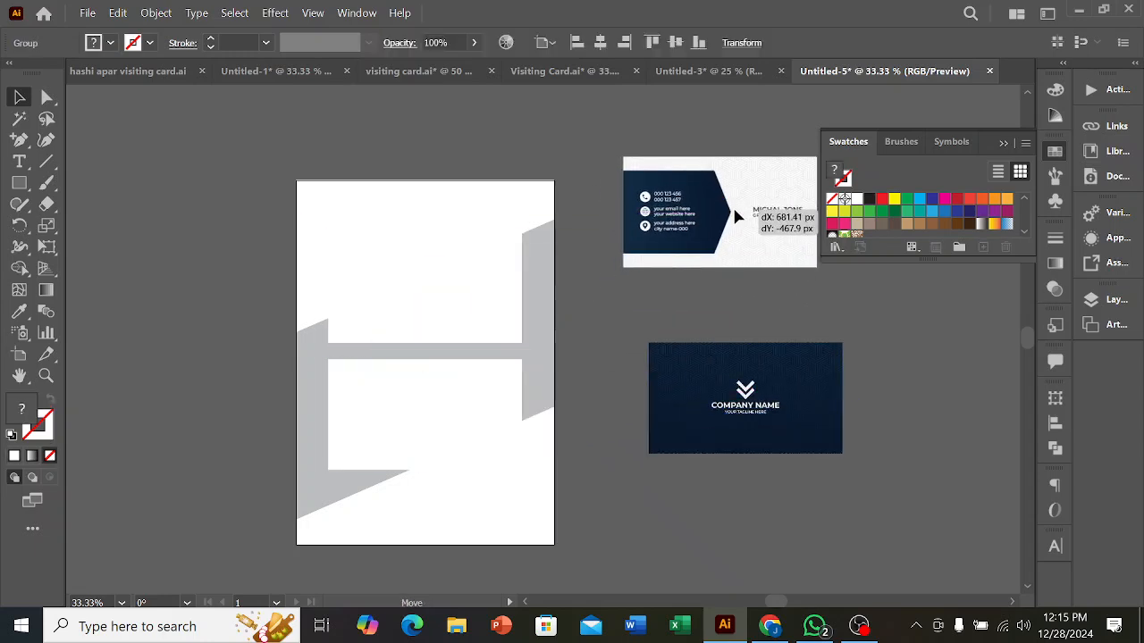
Step: Add a Drop Shadow effect to the upper white rectangle with an X offset of 17 px
left_click(383, 294)
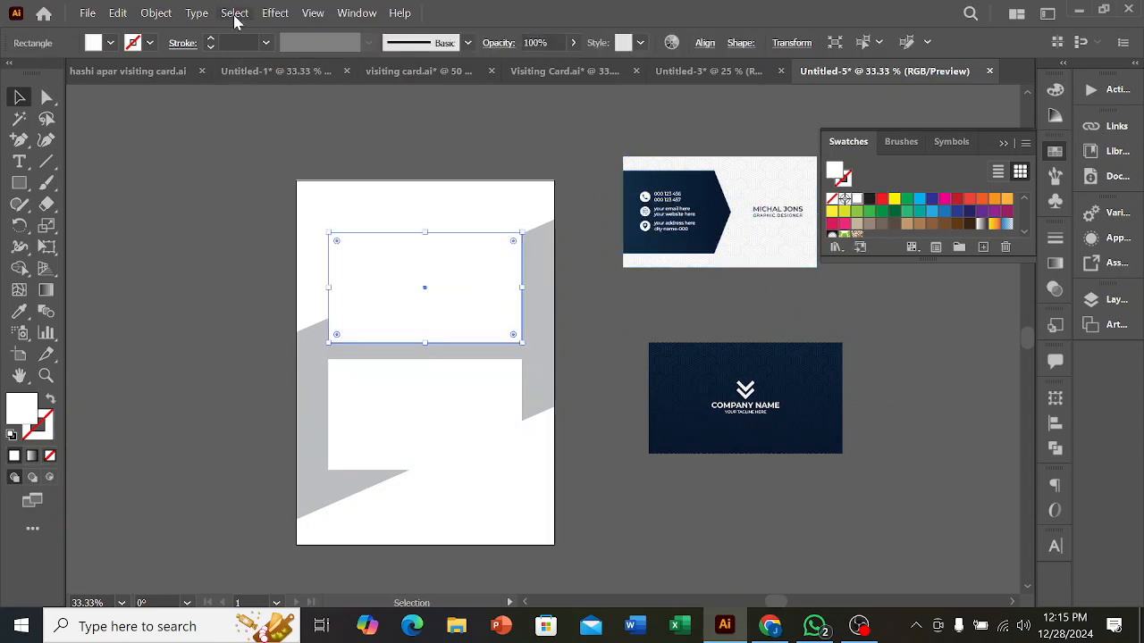
left_click(276, 12)
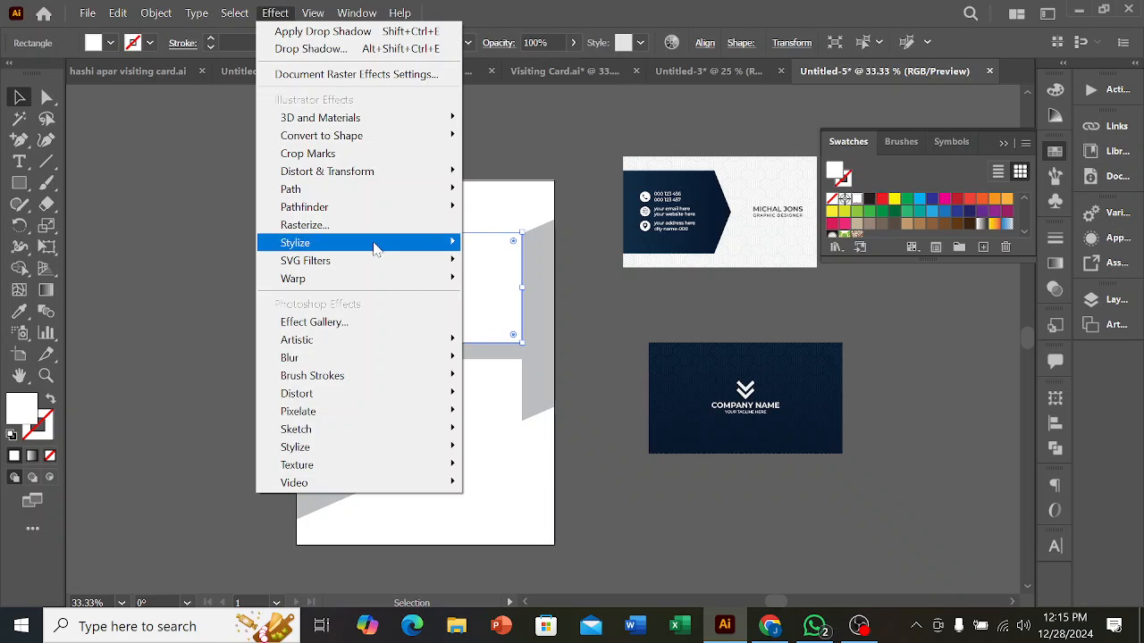
mouse_move(375, 249)
left_click(505, 245)
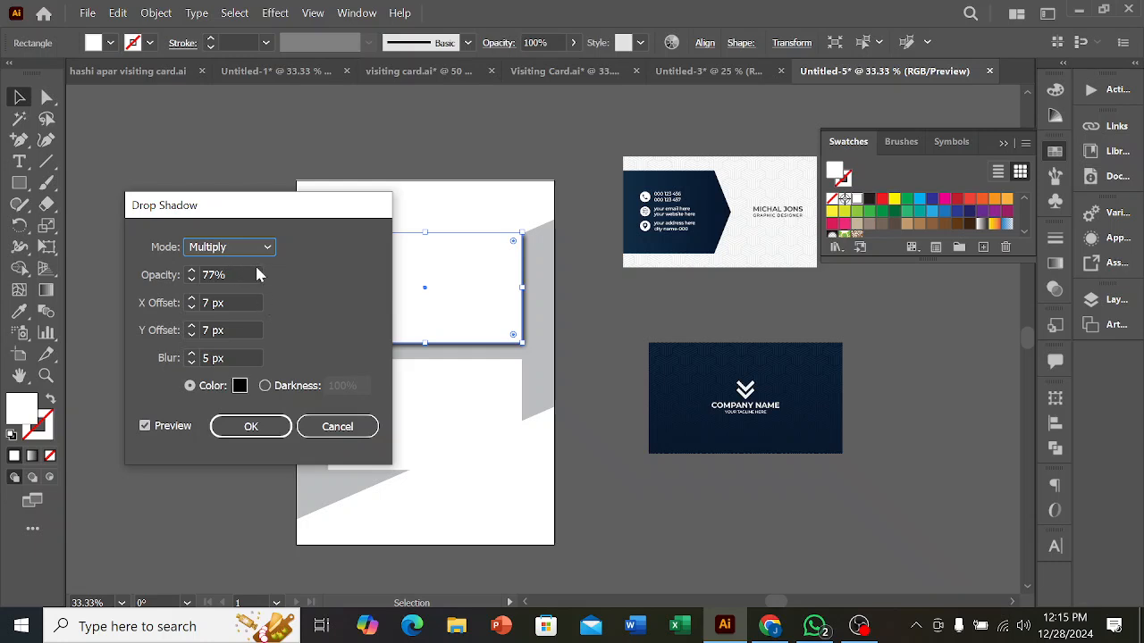
left_click(191, 299)
left_click(191, 299)
left_click(191, 299)
left_click(191, 299)
left_click(191, 300)
left_click(191, 299)
left_click(191, 300)
left_click(192, 300)
left_click(191, 300)
left_click(192, 300)
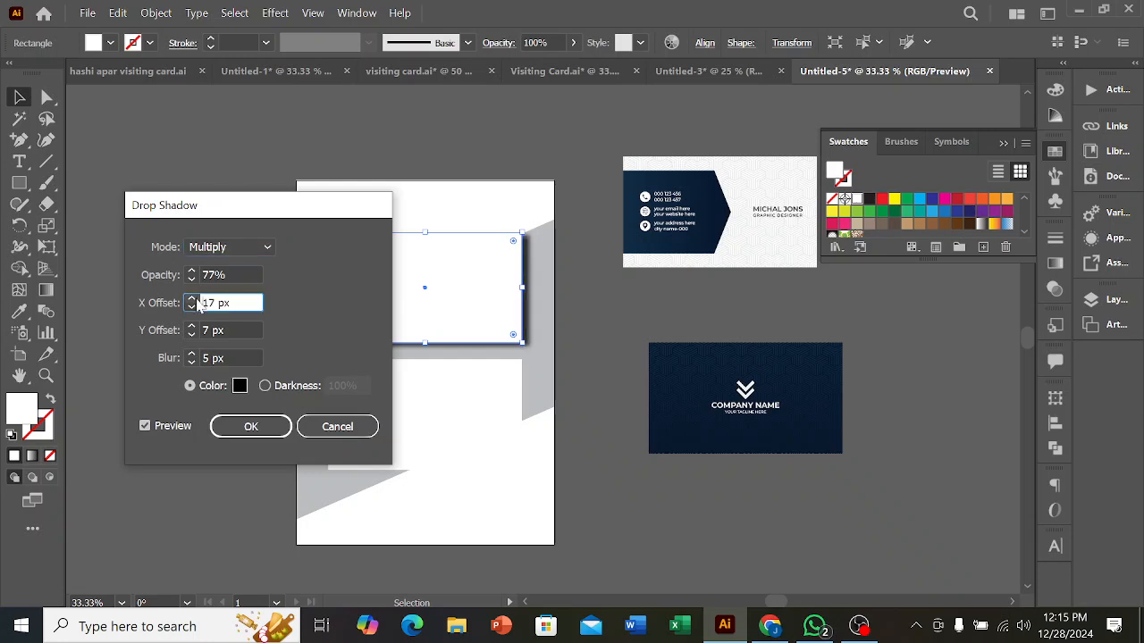
Step: Set the drop shadow's Y offset to 15 px and apply the effect
left_click(192, 326)
left_click(191, 326)
left_click(191, 326)
left_click(191, 326)
left_click(191, 326)
left_click(191, 326)
left_click(191, 326)
left_click(191, 326)
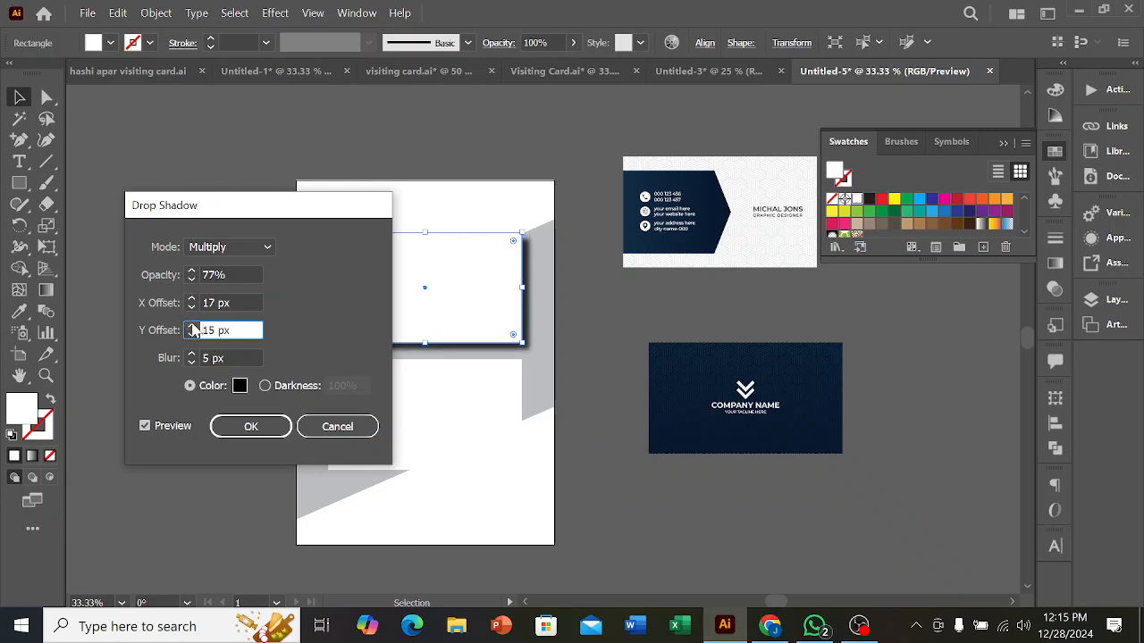
left_click(251, 427)
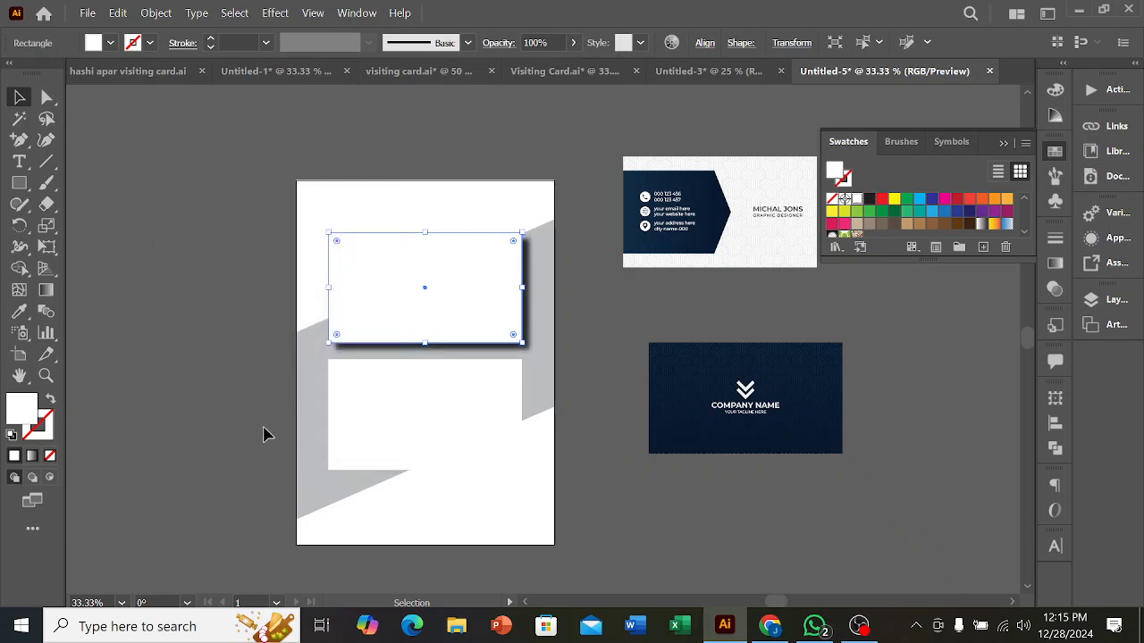
left_click(675, 518)
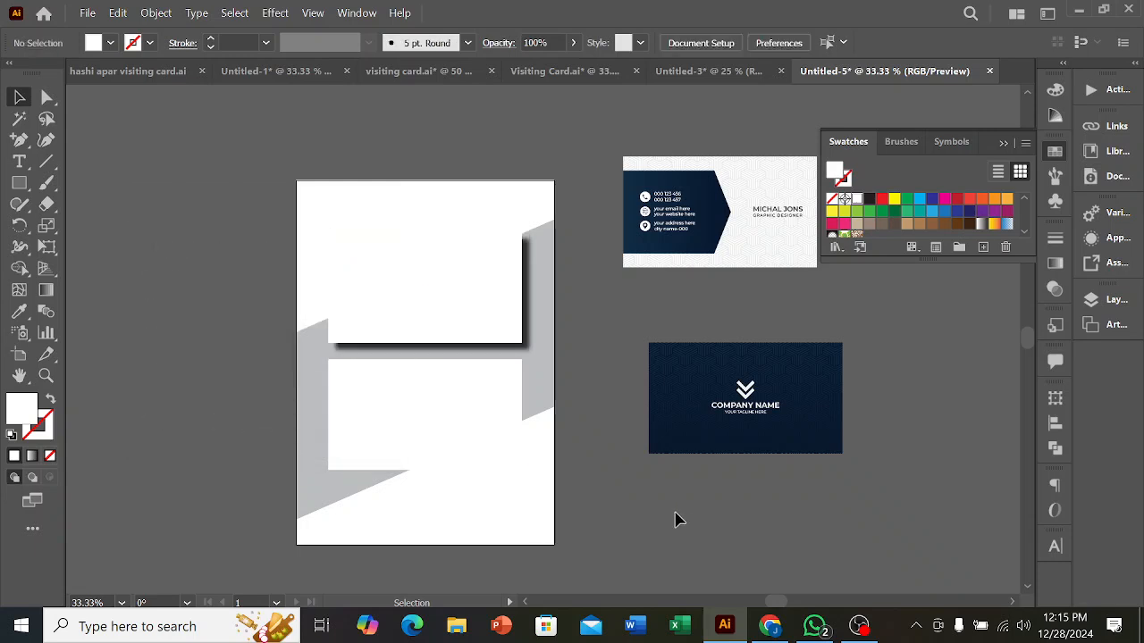
left_click(724, 256)
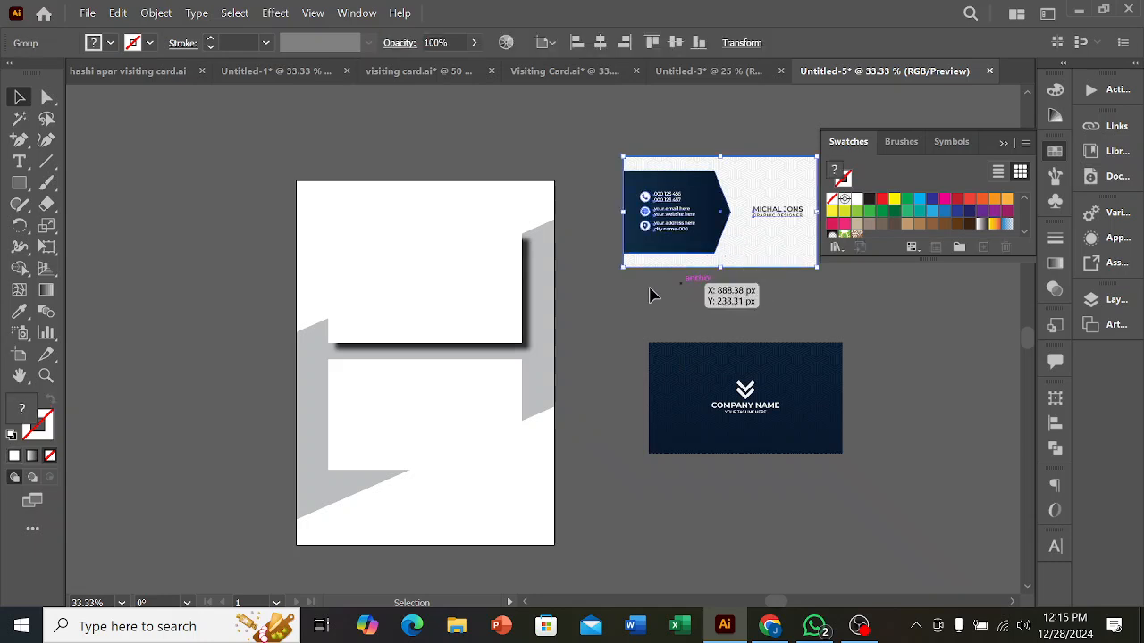
left_click(498, 300)
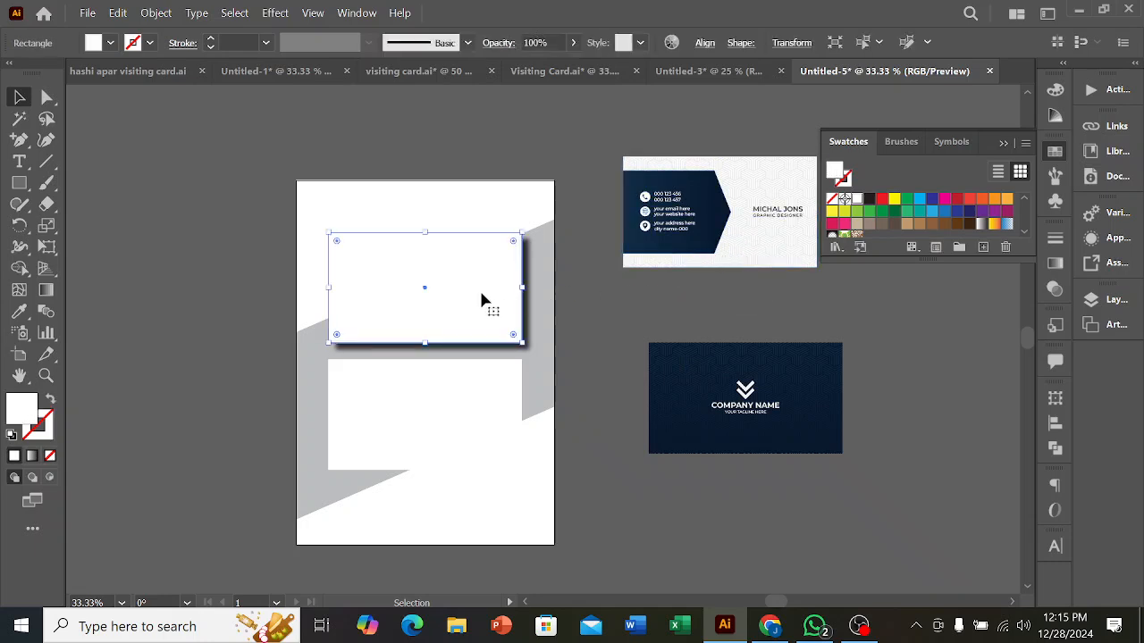
left_click_drag(480, 294, 451, 295)
key("ctrl+z")
left_click(620, 334)
Step: Replace the lower white rectangle with a duplicate of the shadowed upper rectangle placed straight below it
left_click(480, 399)
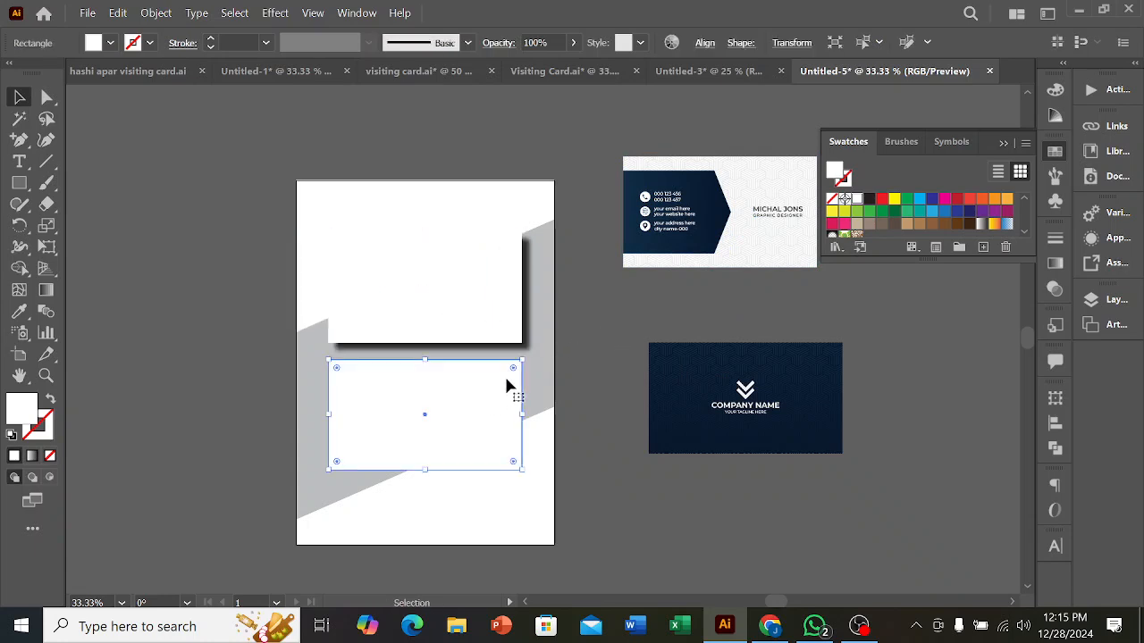
key("Delete")
left_click_drag(479, 295, 462, 429)
left_click(202, 324)
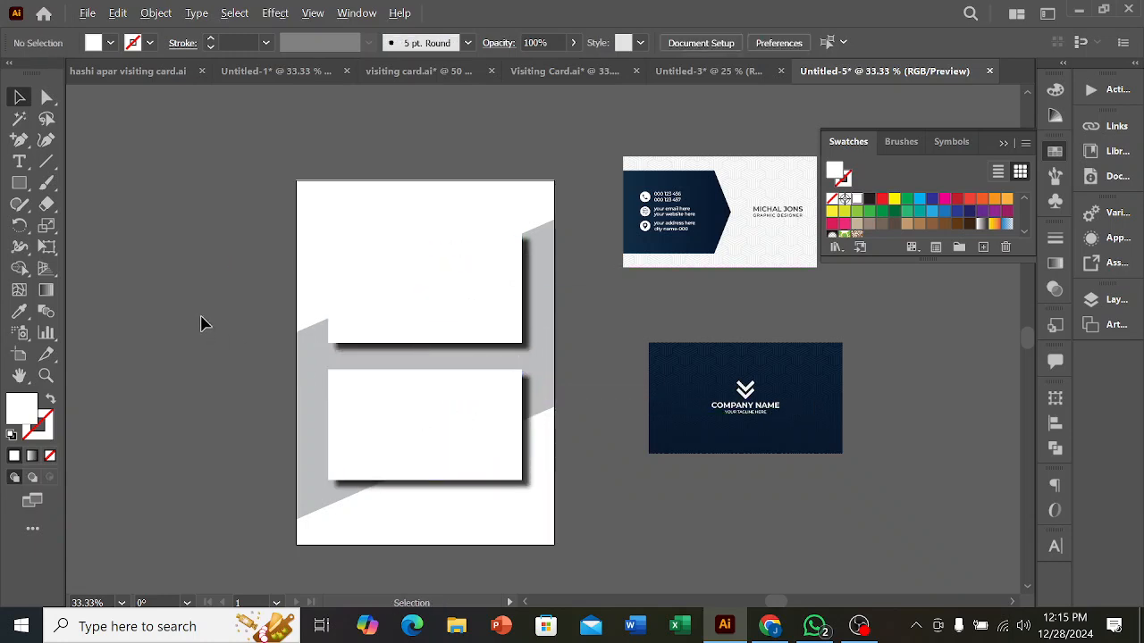
Step: Centre the navy card horizontally and vertically on the upper shadowed rectangle
scroll(202, 324, "down", 1)
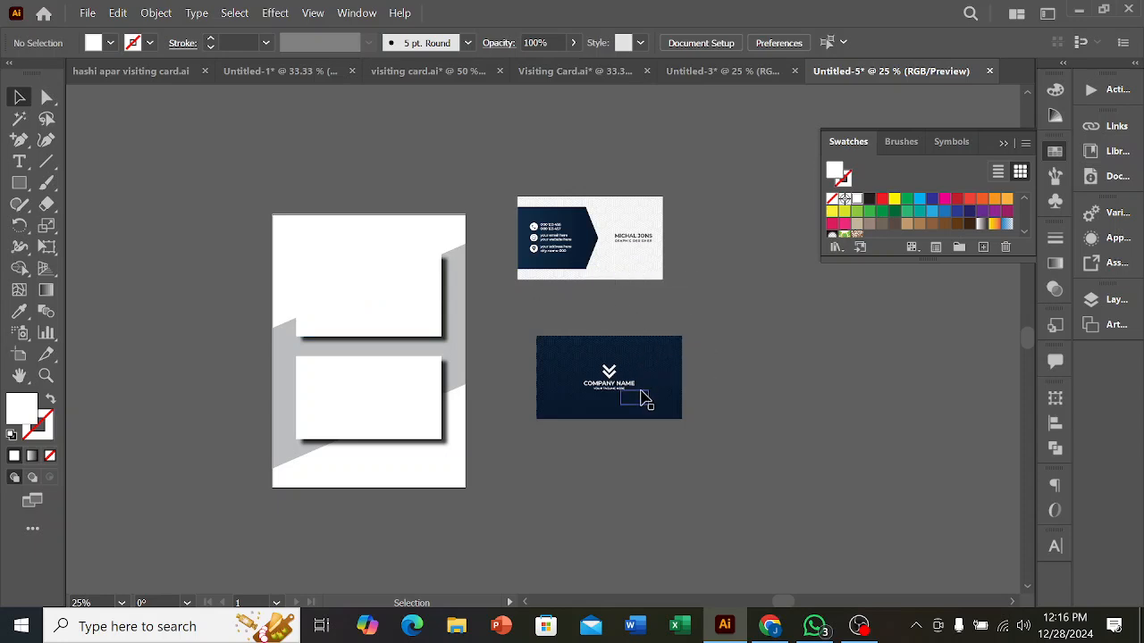
left_click(627, 400)
left_click(387, 298, "shift")
left_click(387, 298)
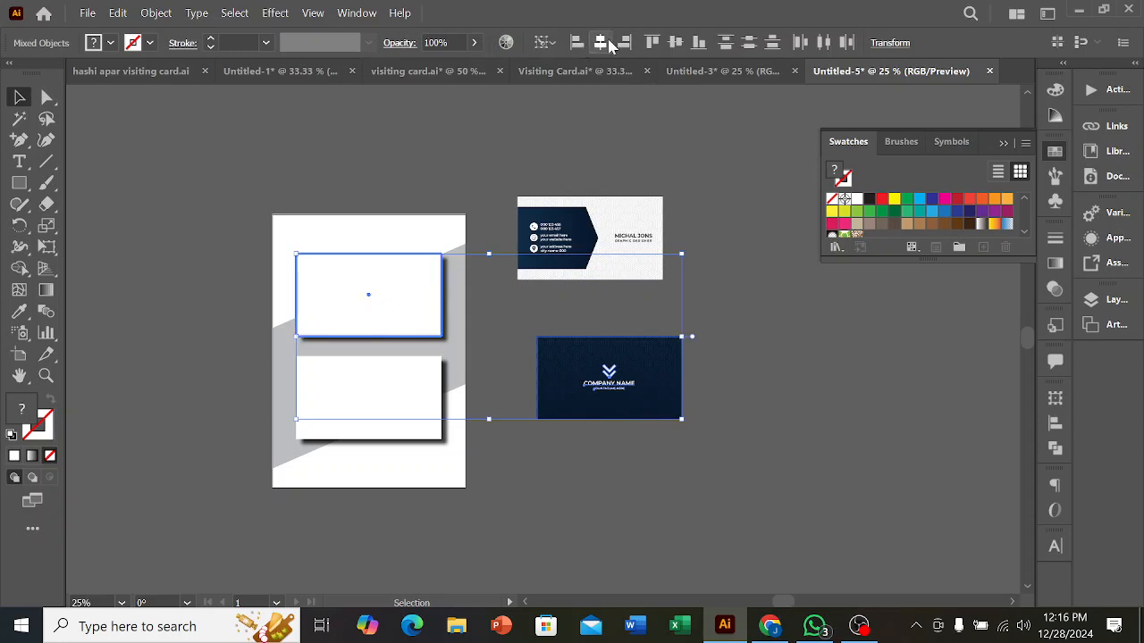
left_click(609, 45)
left_click(675, 42)
left_click(689, 355)
Step: Centre the white contact-details card horizontally and vertically on the lower shadowed rectangle
left_click(616, 250)
left_click(389, 420, "shift")
left_click(385, 400)
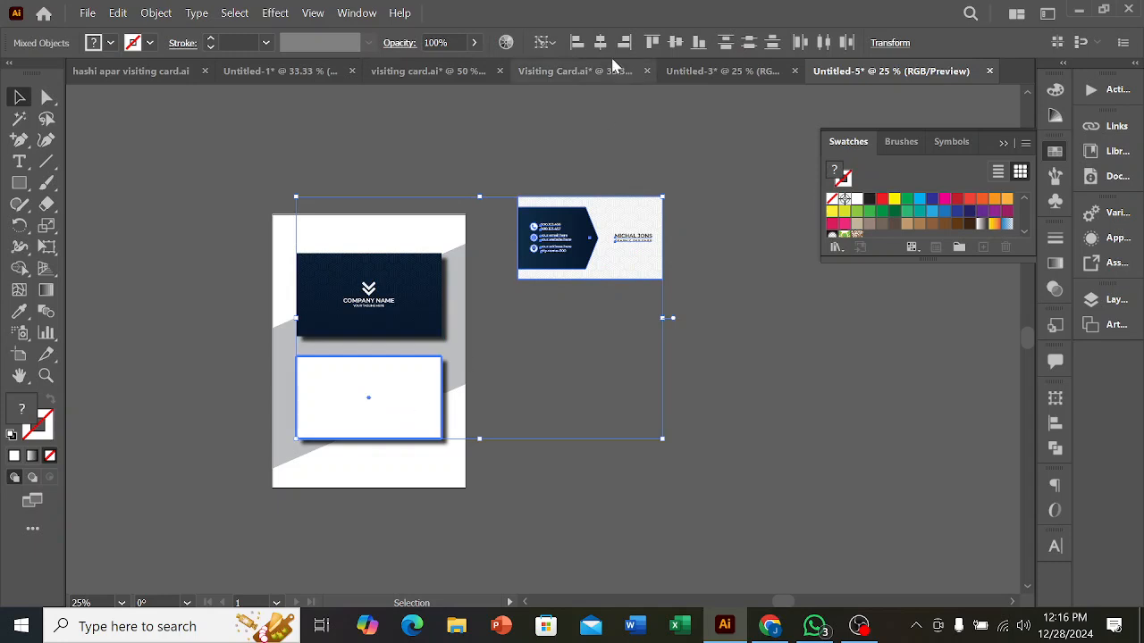
left_click(608, 45)
left_click(674, 42)
left_click(605, 294)
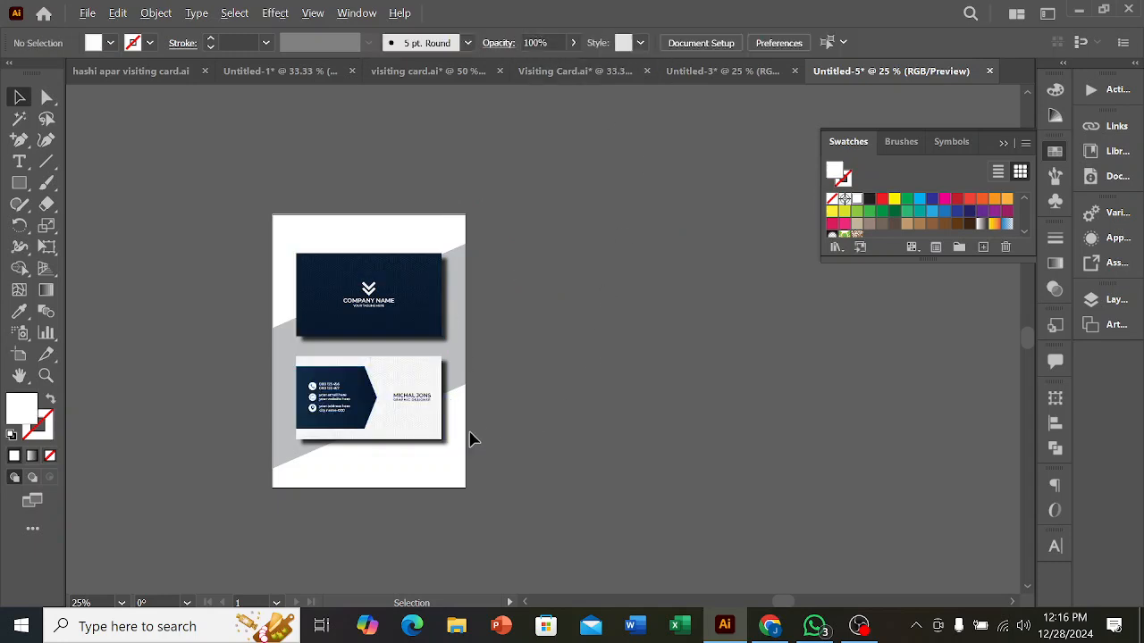
Step: Centre both cards together with their shadowed rectangles horizontally on the artboard
scroll(470, 438, "up", 2)
scroll(771, 357, "left", 3)
scroll(771, 358, "down", 1)
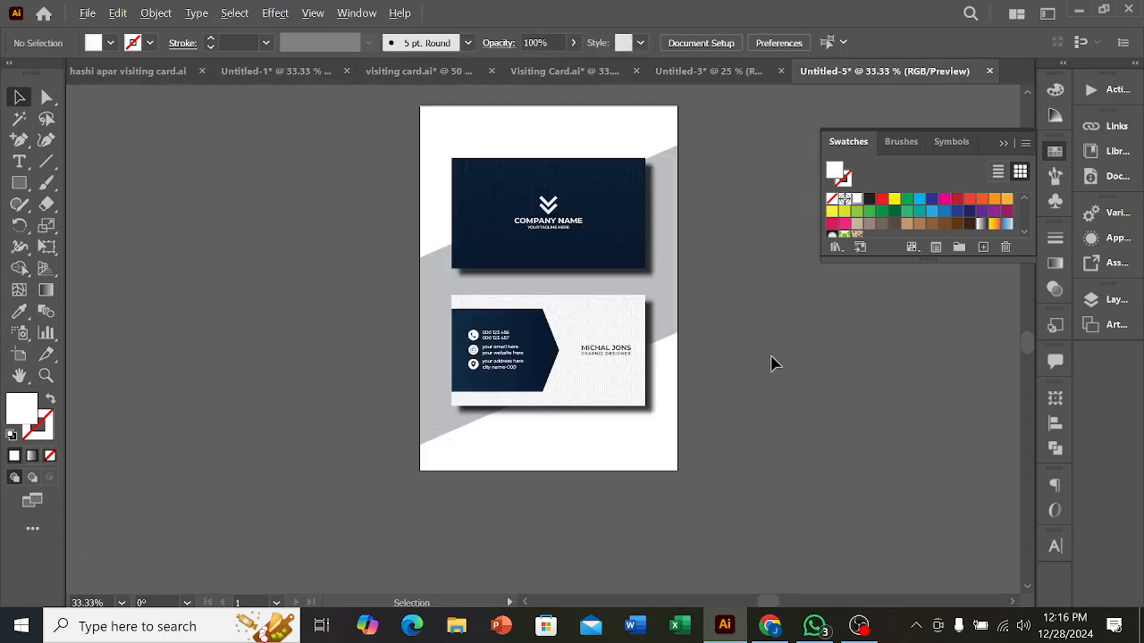
scroll(582, 445, "up", 1)
scroll(581, 444, "down", 2)
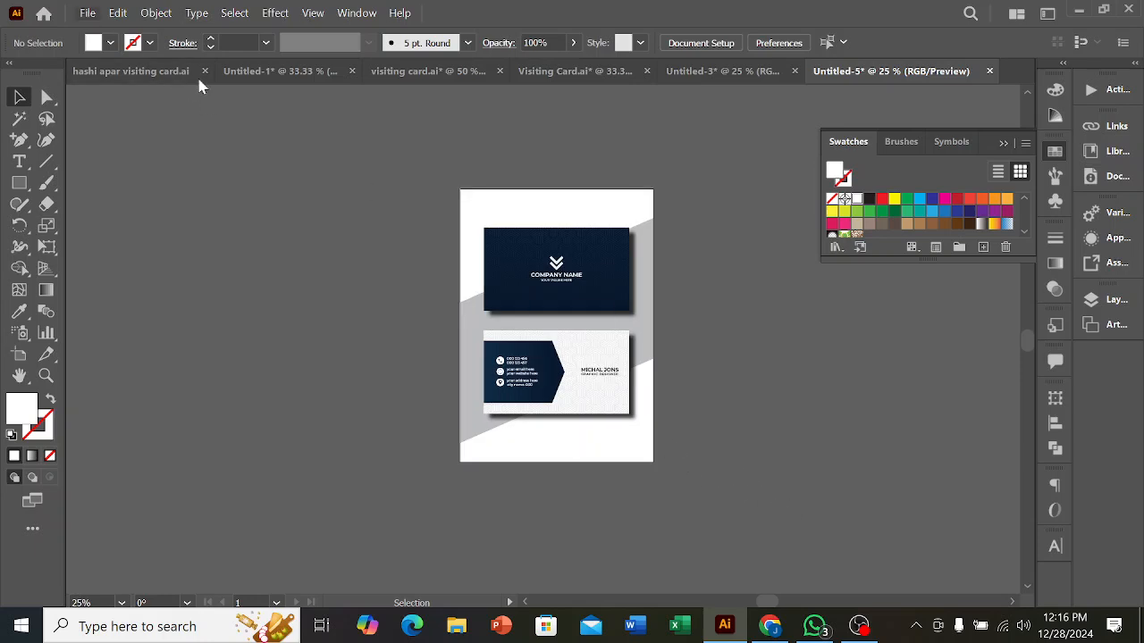
left_click_drag(391, 191, 705, 479)
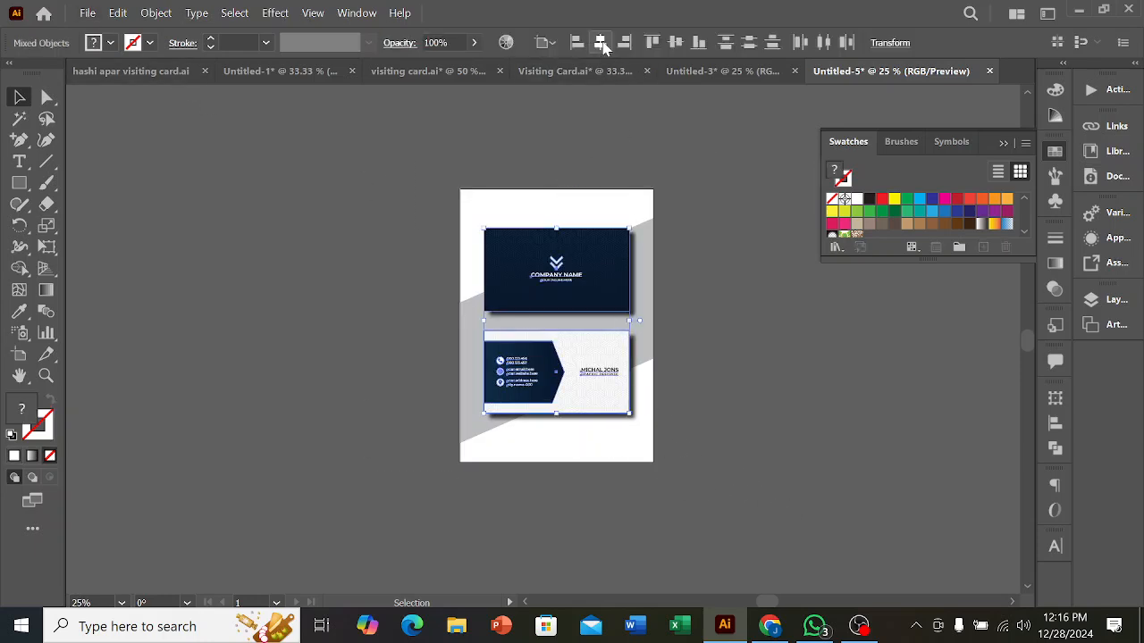
left_click(715, 256)
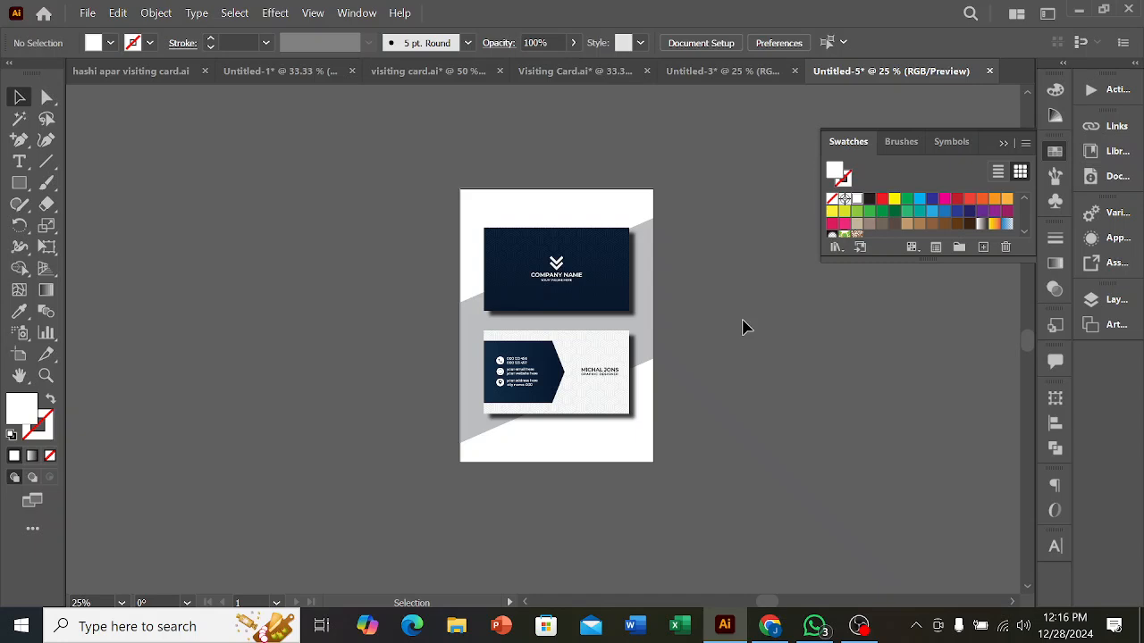
Step: Export the artboard to Downloads as a JPEG named mockup, using artboards, RGB, maximum quality 10 and 300 ppi
left_click(87, 13)
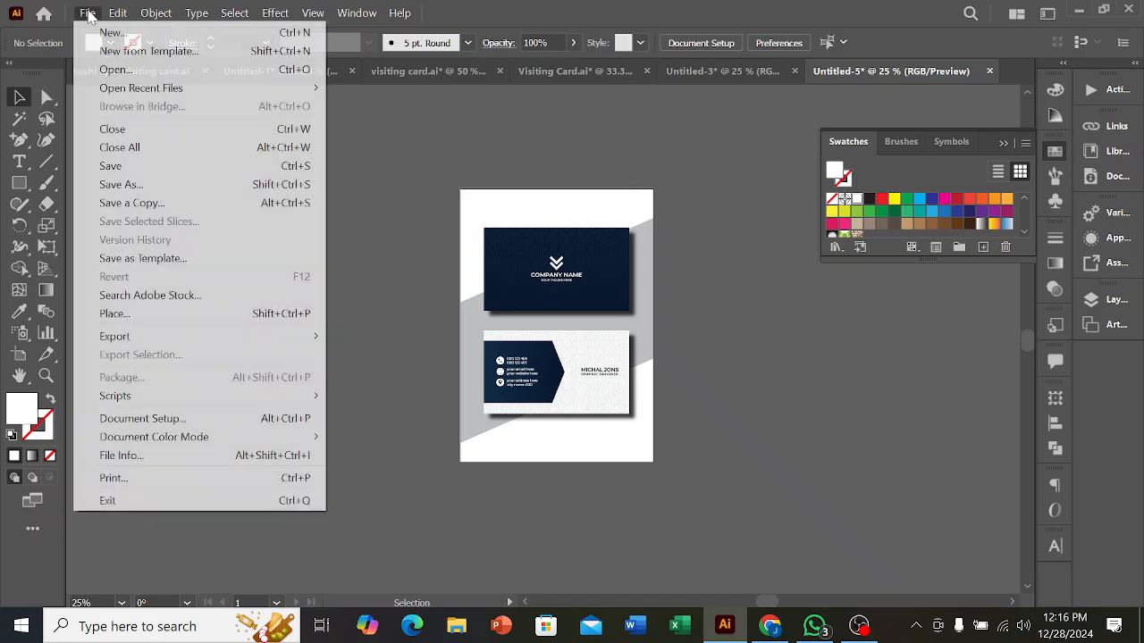
mouse_move(107, 336)
left_click(393, 355)
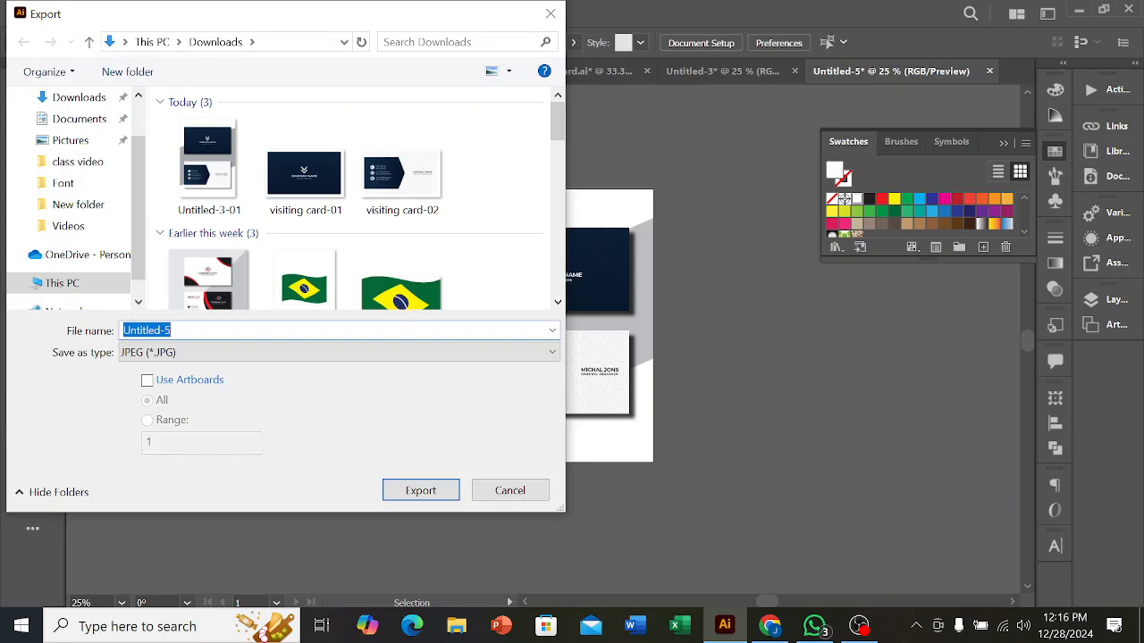
type("mocku")
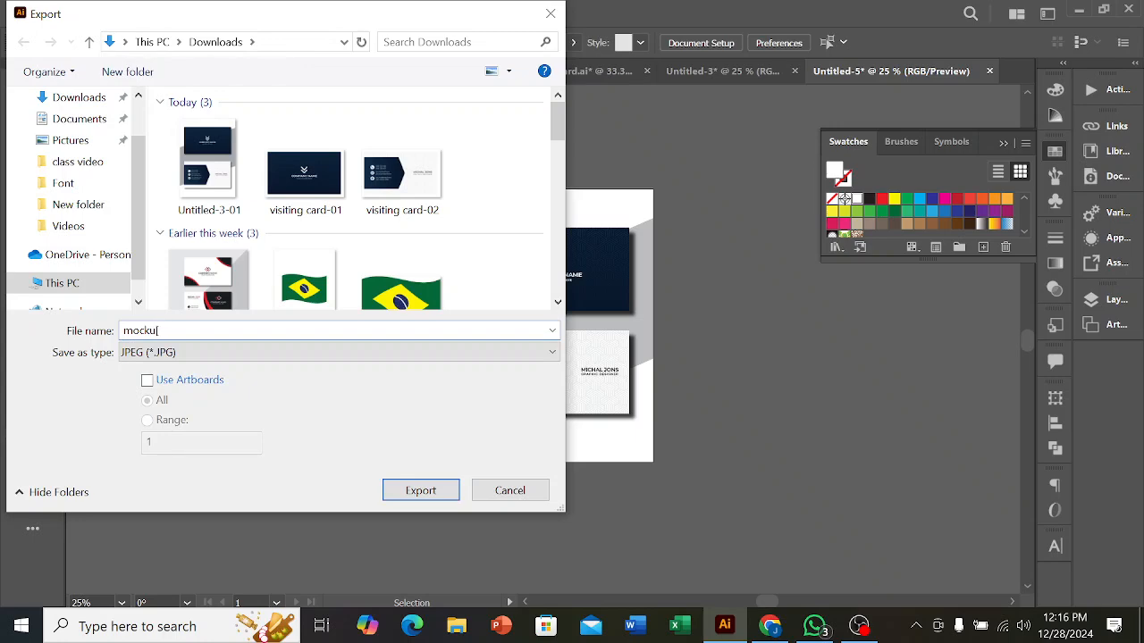
type("p")
left_click(147, 381)
left_click(420, 491)
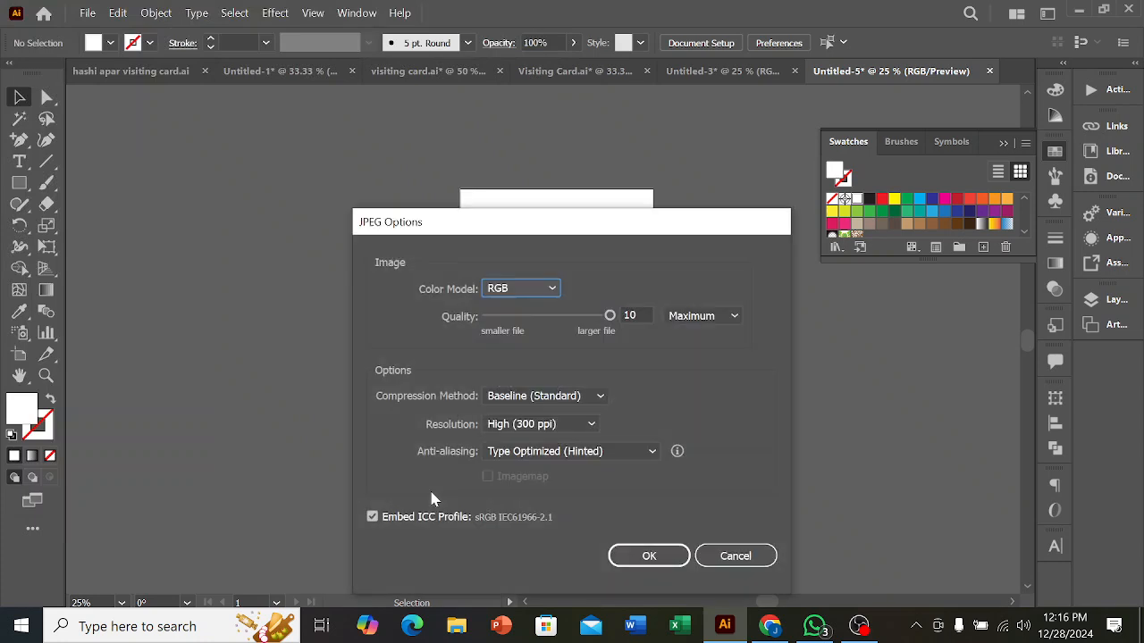
left_click(643, 556)
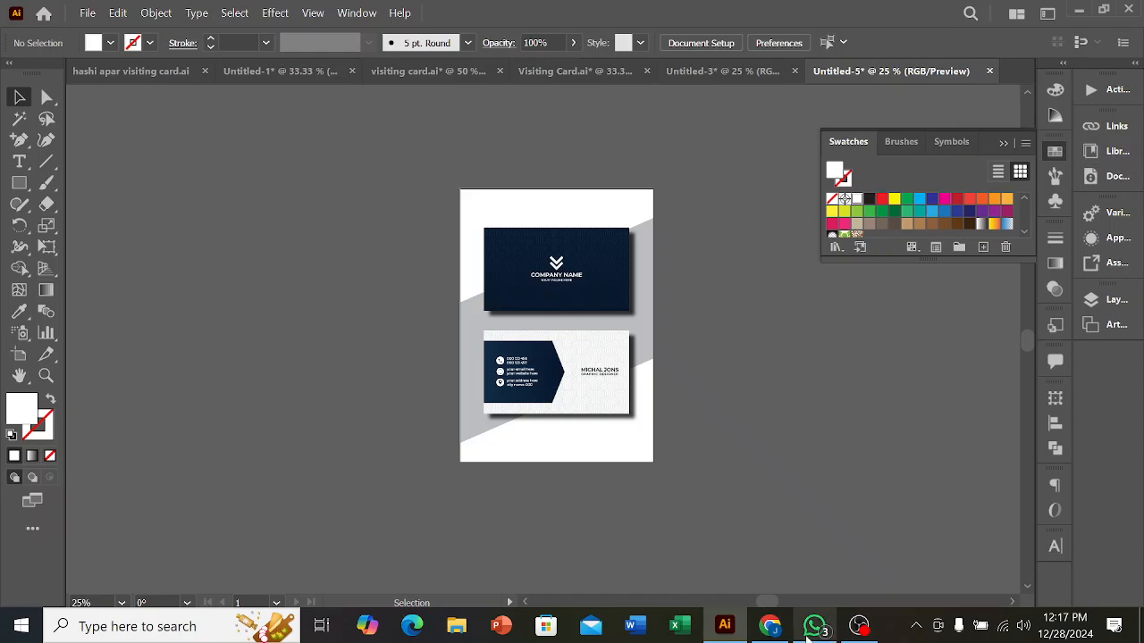
Step: Switch to File Explorer, view the exported mockup-01 image from Downloads at full window size, and close it
left_click(456, 626)
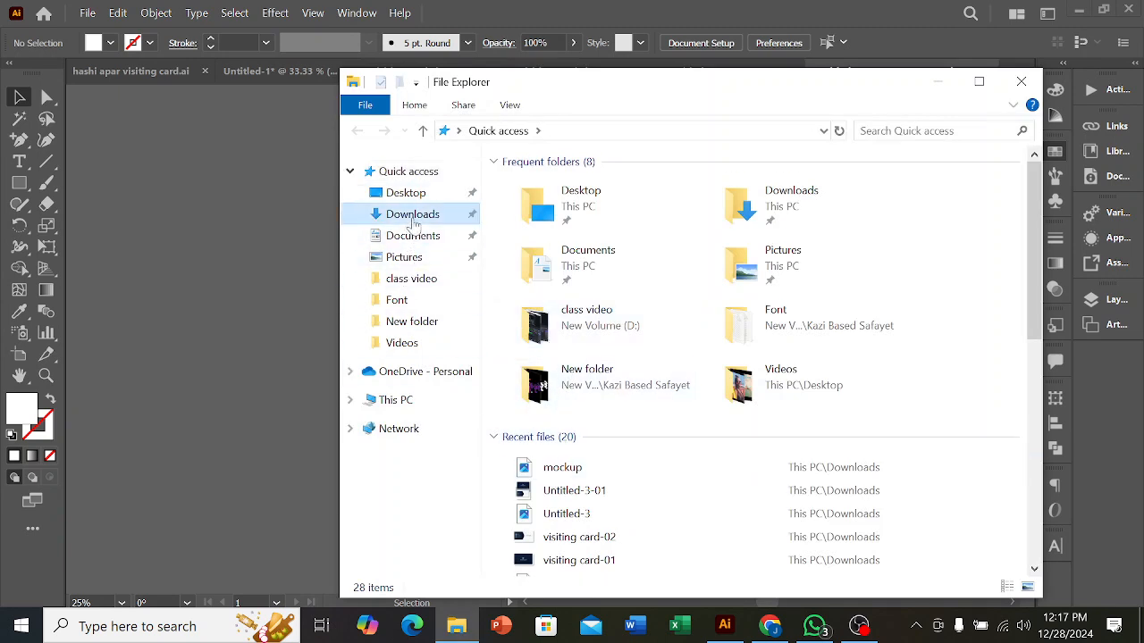
left_click(409, 215)
left_click(524, 232)
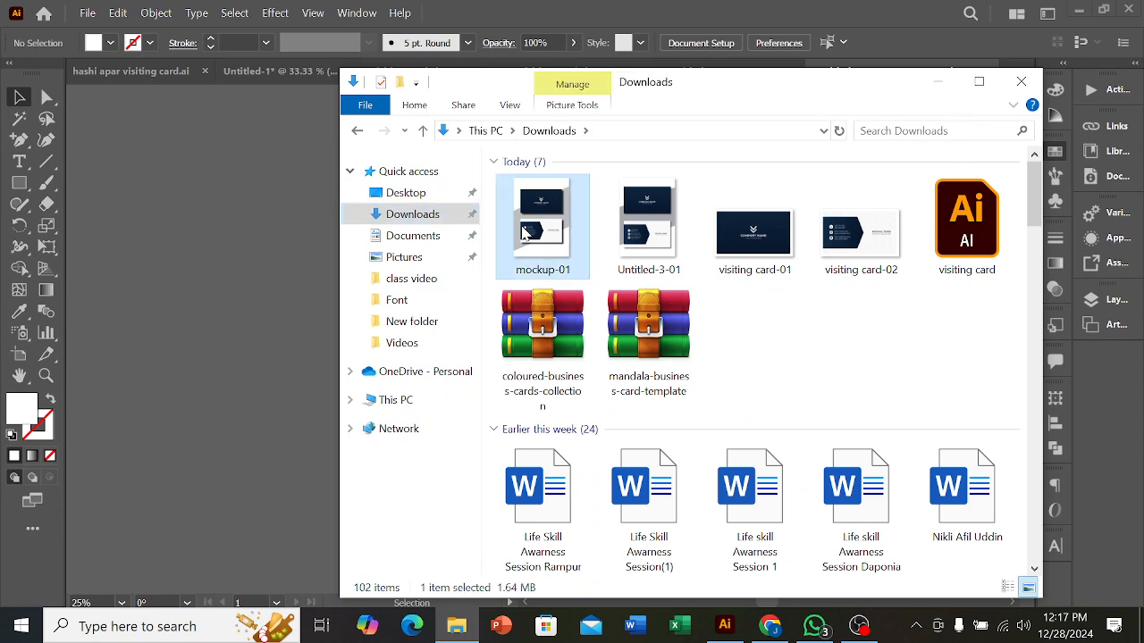
double_click(523, 232)
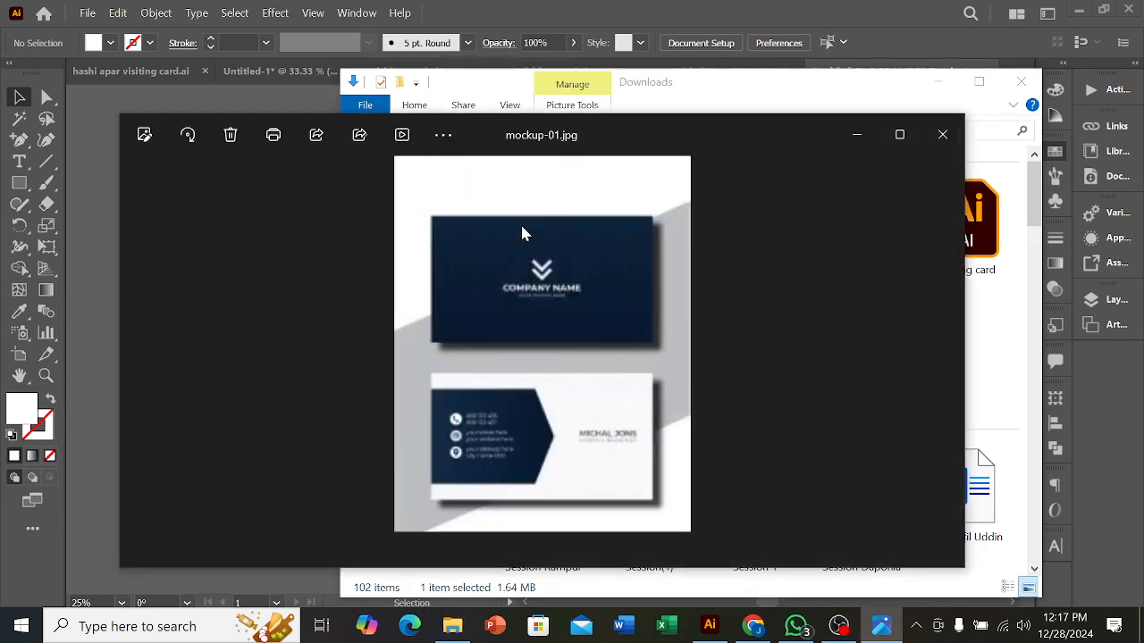
left_click(898, 135)
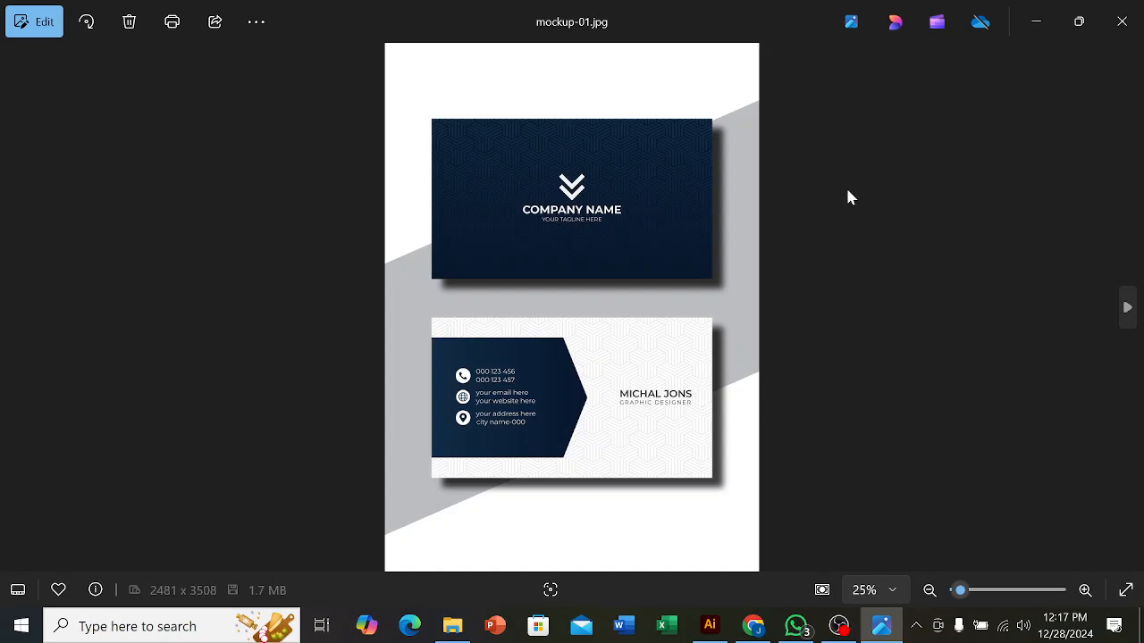
left_click(1124, 23)
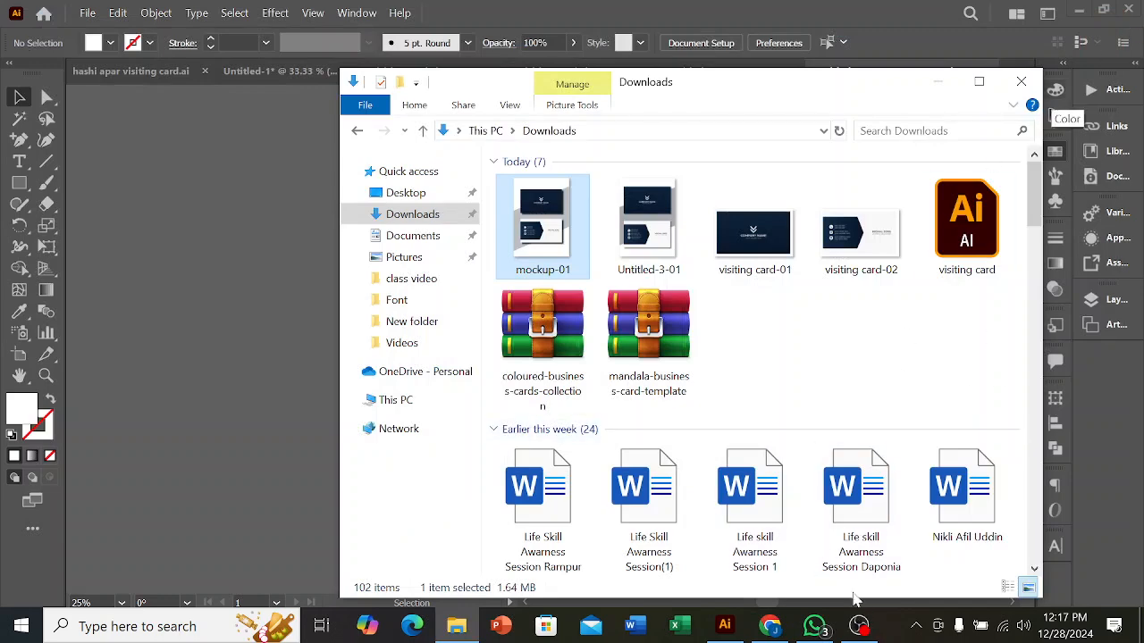
right_click(533, 198)
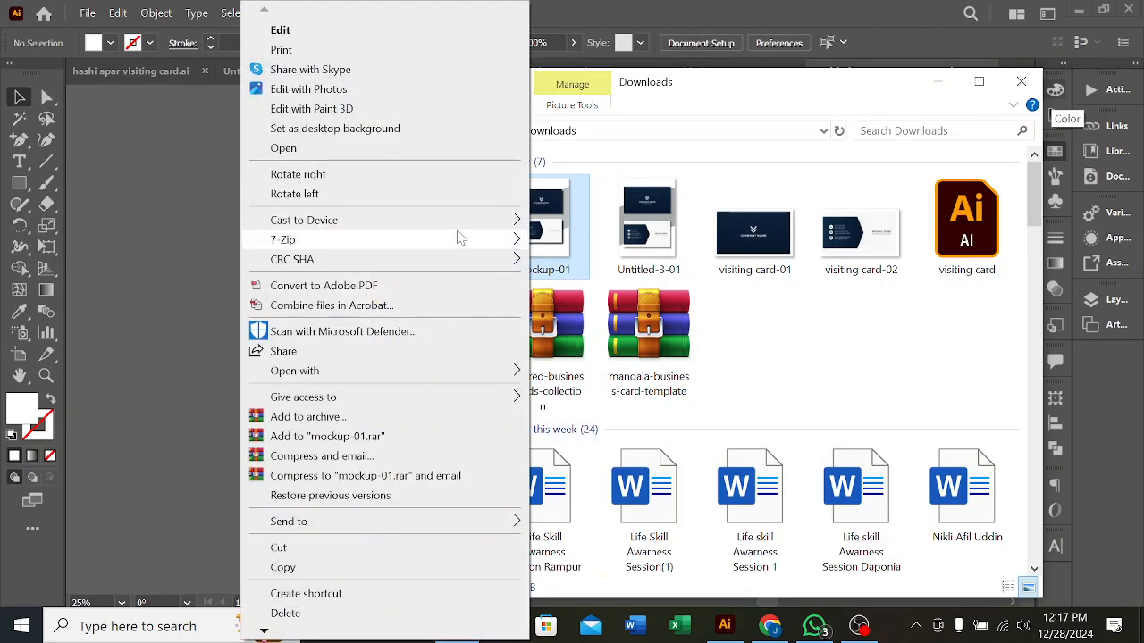
left_click(777, 322)
left_click(777, 322)
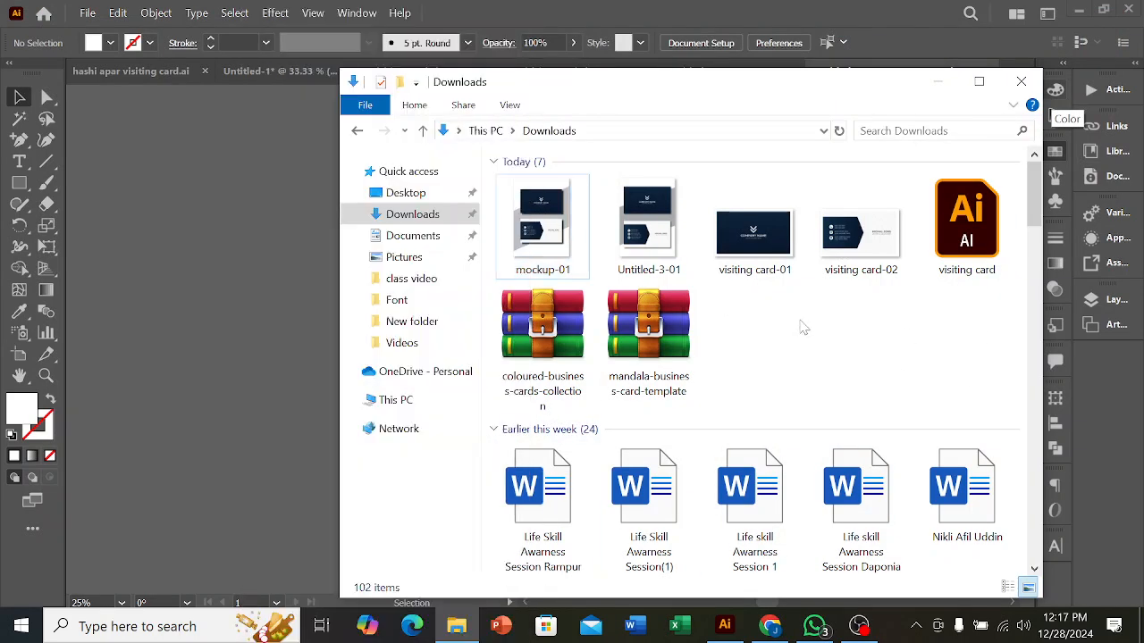